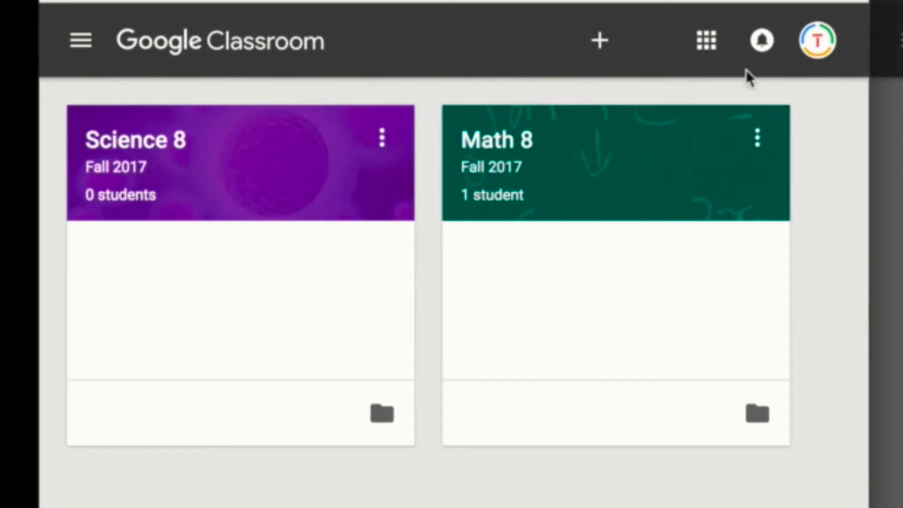
pyautogui.click(707, 43)
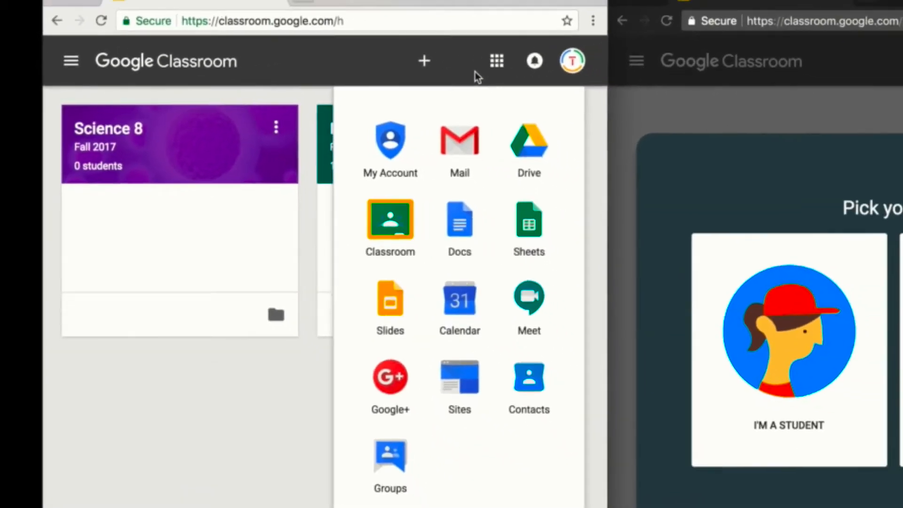
pyautogui.click(674, 59)
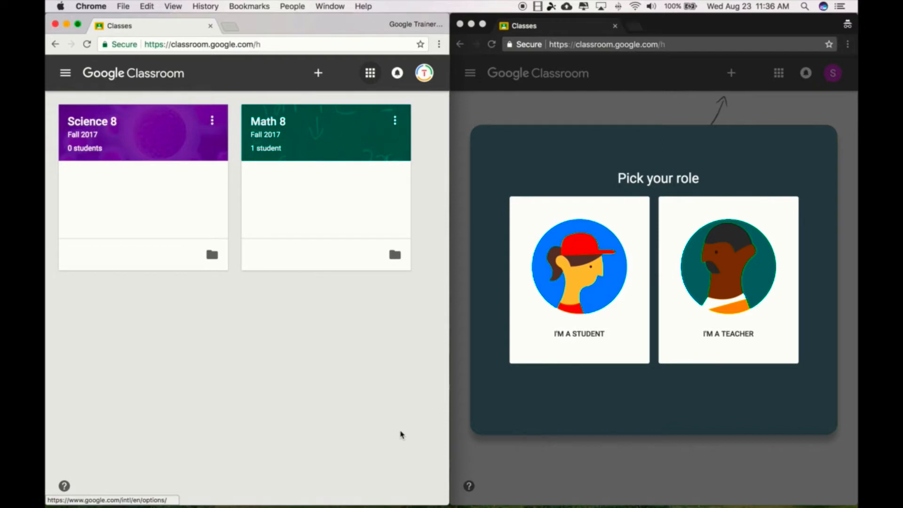
# Choose the student role for the second account in its Classroom role prompt.
pyautogui.click(700, 156)
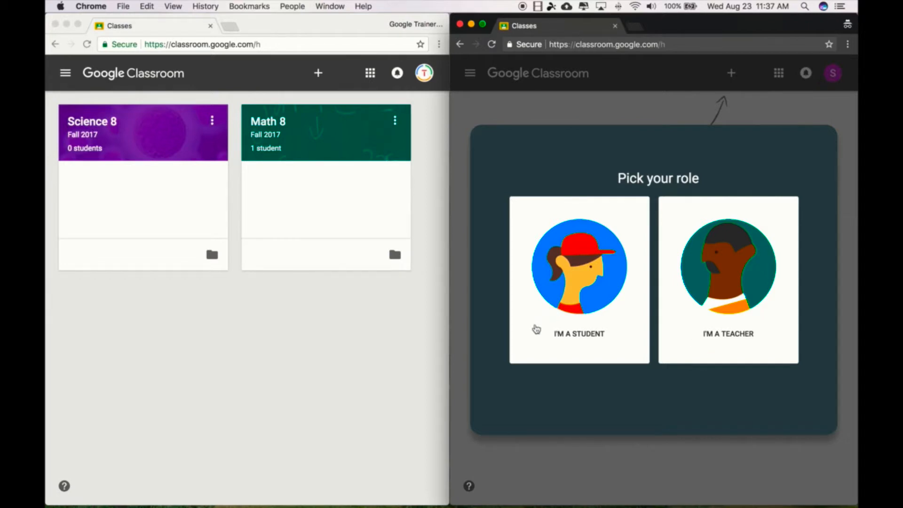
pyautogui.click(570, 360)
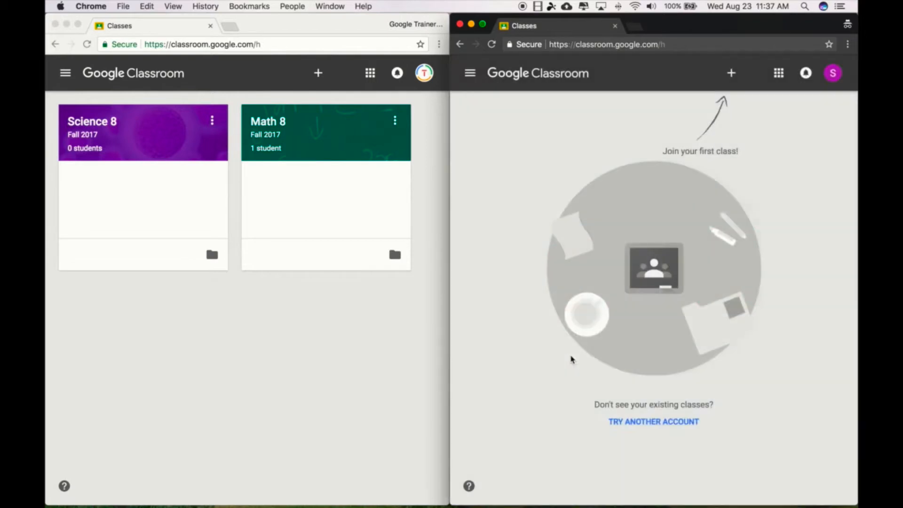
# Enlarge the teacher's window and start a new class named Civics with the section Fall 2017.
pyautogui.click(275, 27)
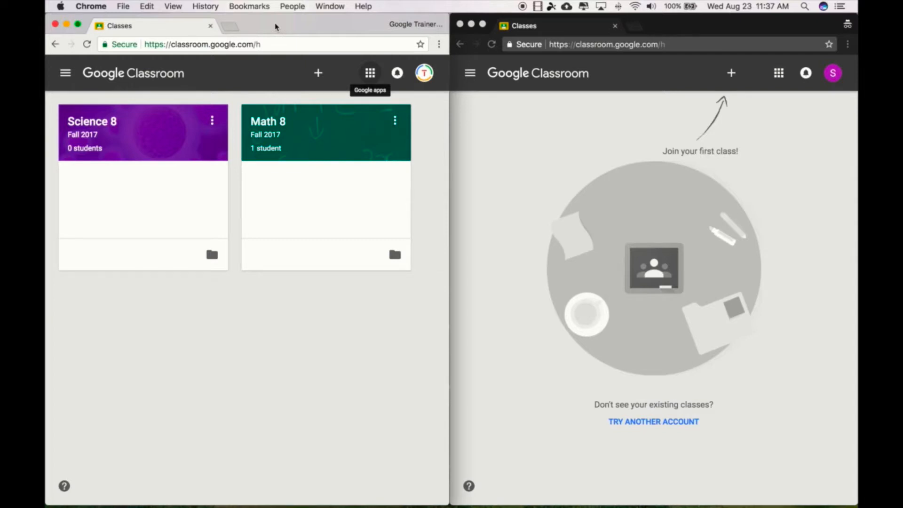
pyautogui.click(80, 23)
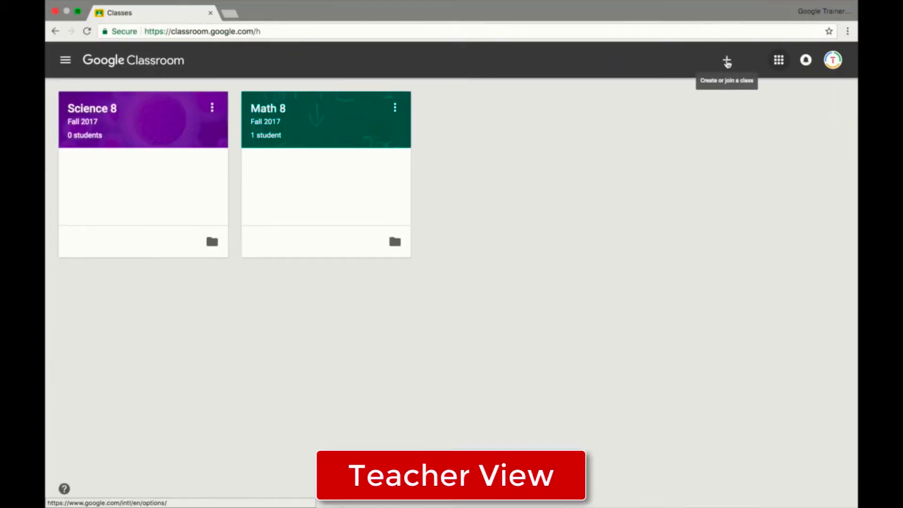
pyautogui.click(726, 62)
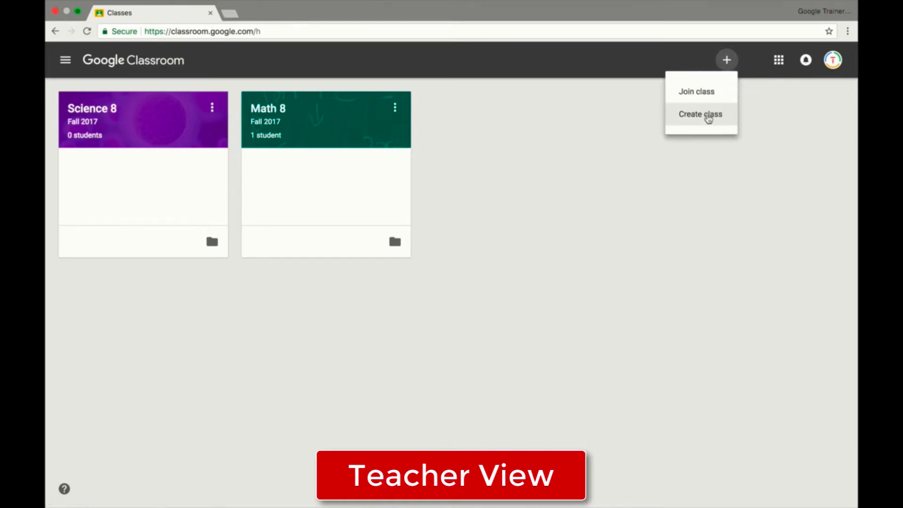
pyautogui.click(708, 117)
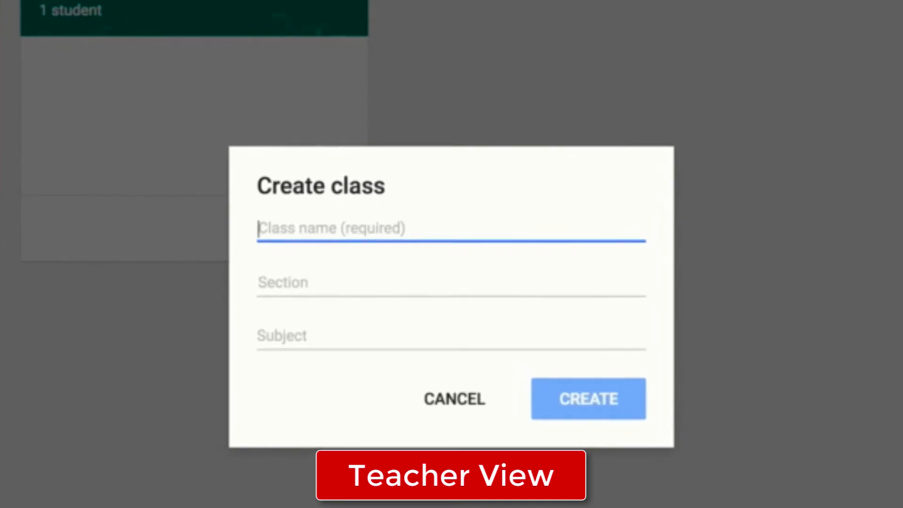
pyautogui.write('Civics')
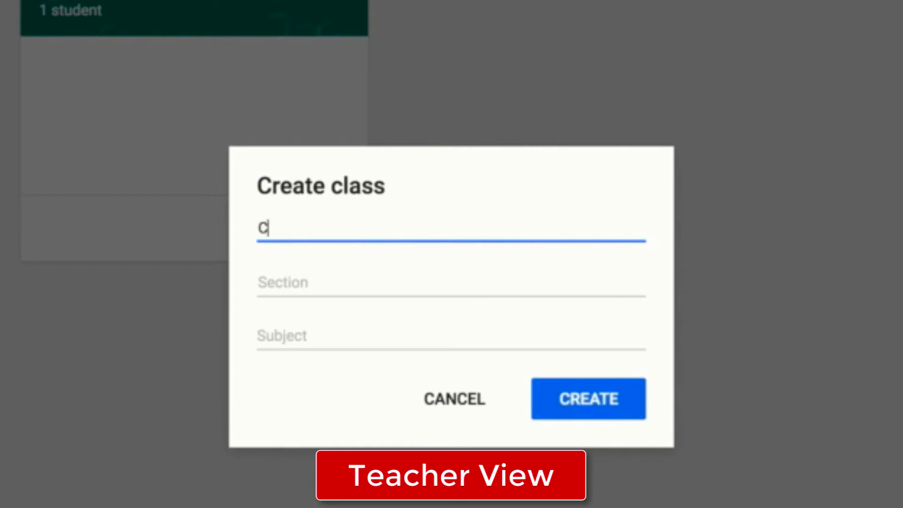
pyautogui.click(523, 271)
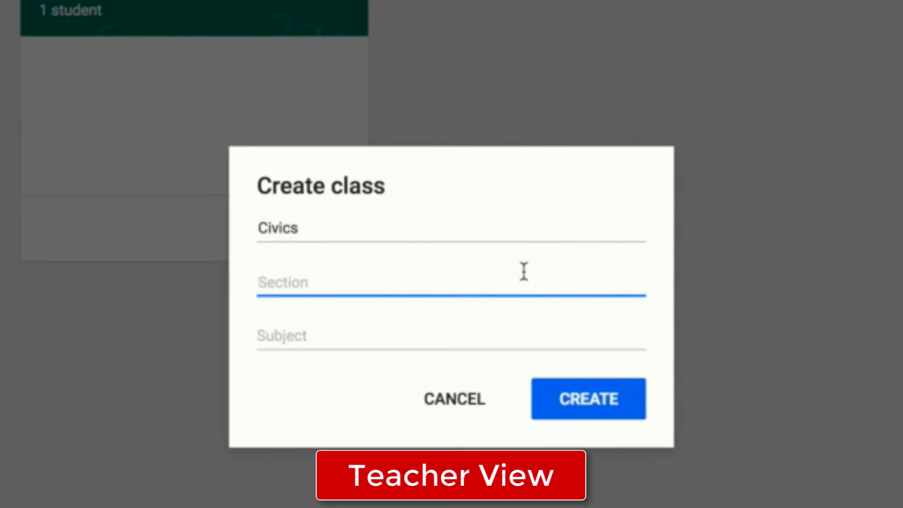
pyautogui.write('Fall 2017')
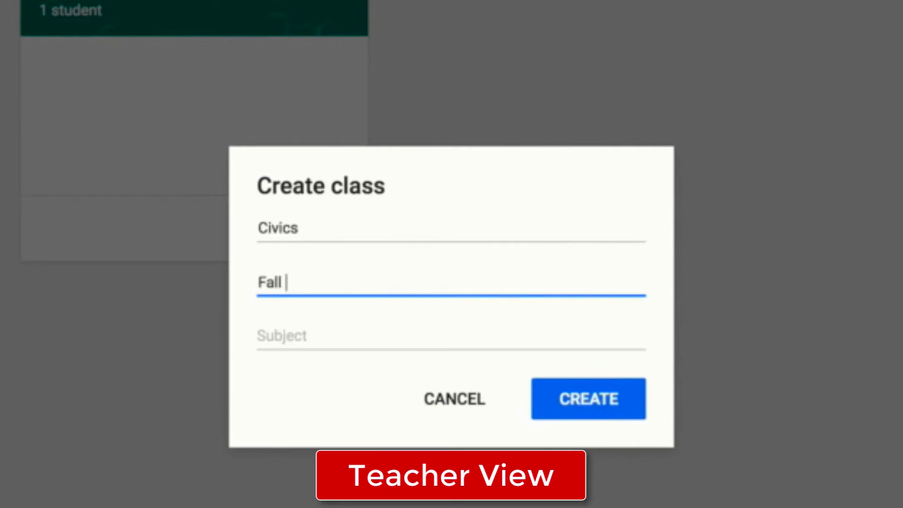
# Set the class subject to Social Studies, create the class and dismiss the navigation introduction.
pyautogui.click(422, 334)
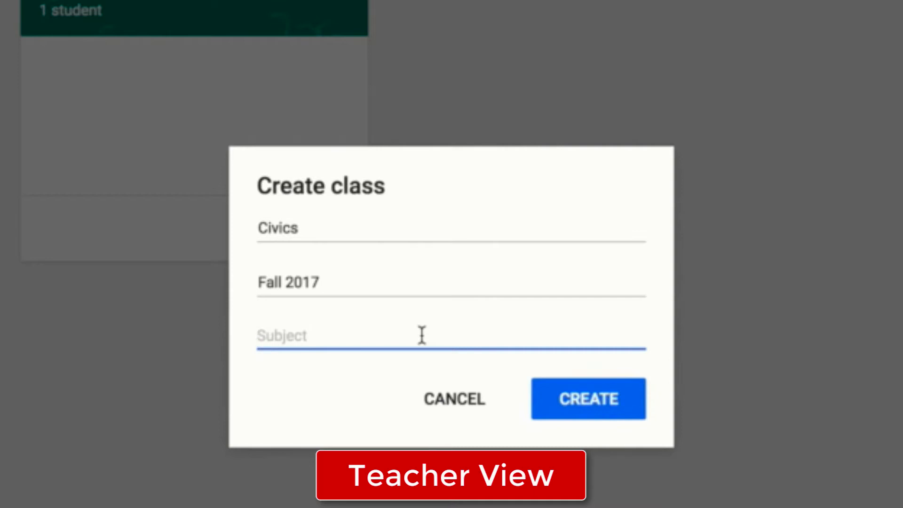
pyautogui.write('Social ')
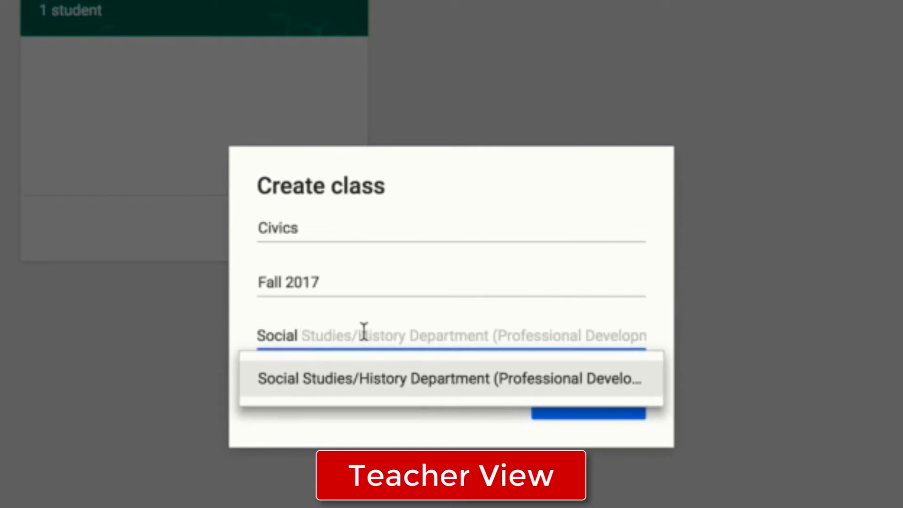
pyautogui.write('Studies')
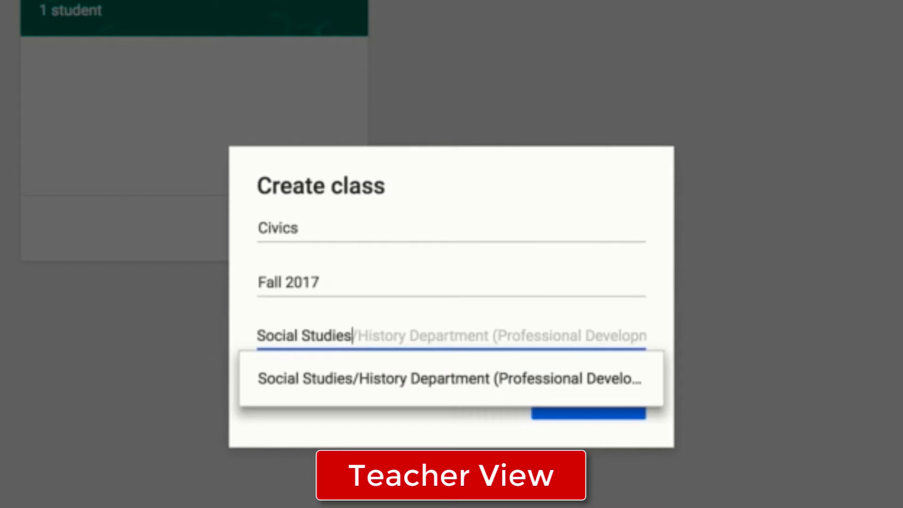
pyautogui.press('Escape')
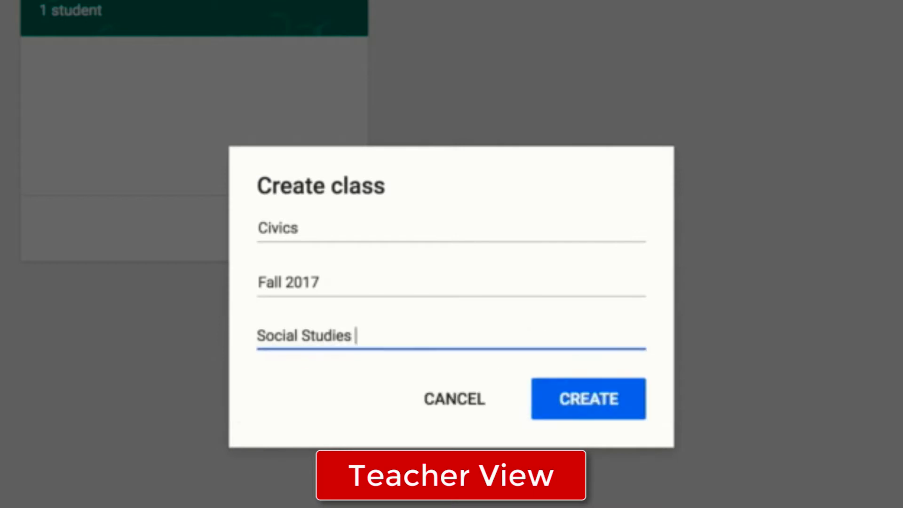
pyautogui.click(352, 335)
pyautogui.click(560, 412)
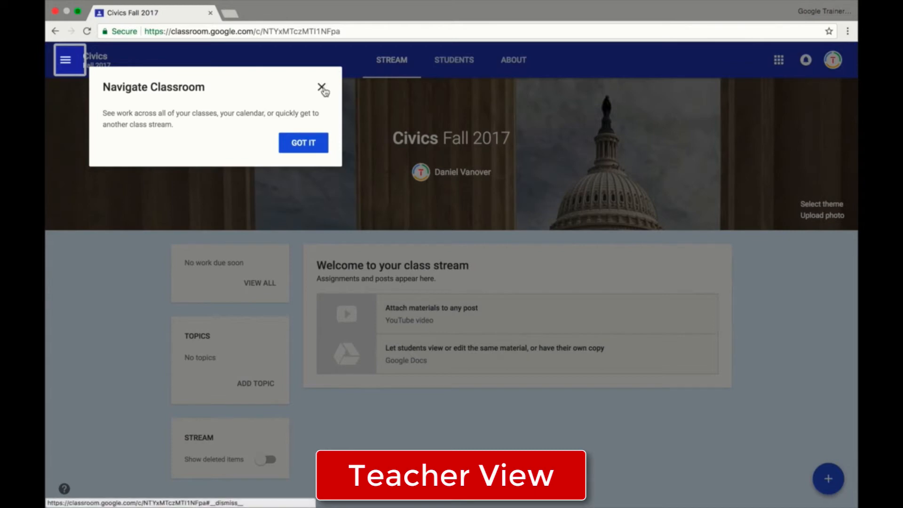
pyautogui.click(309, 143)
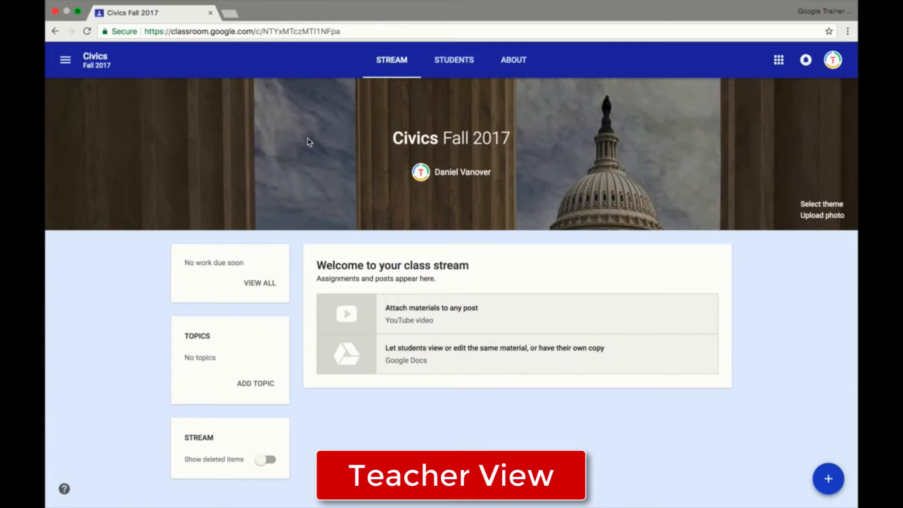
# Open the Civics class's student page and review the posting and commenting permission options.
pyautogui.click(449, 69)
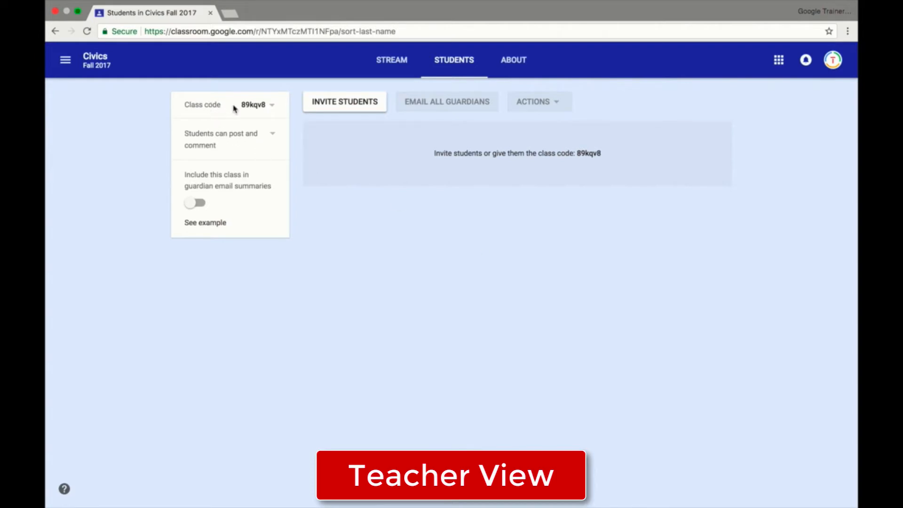
pyautogui.click(214, 146)
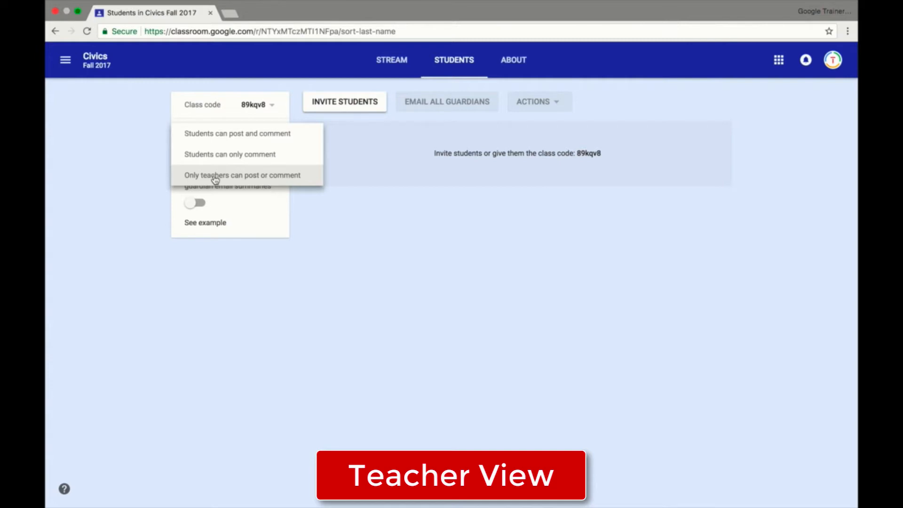
pyautogui.click(123, 188)
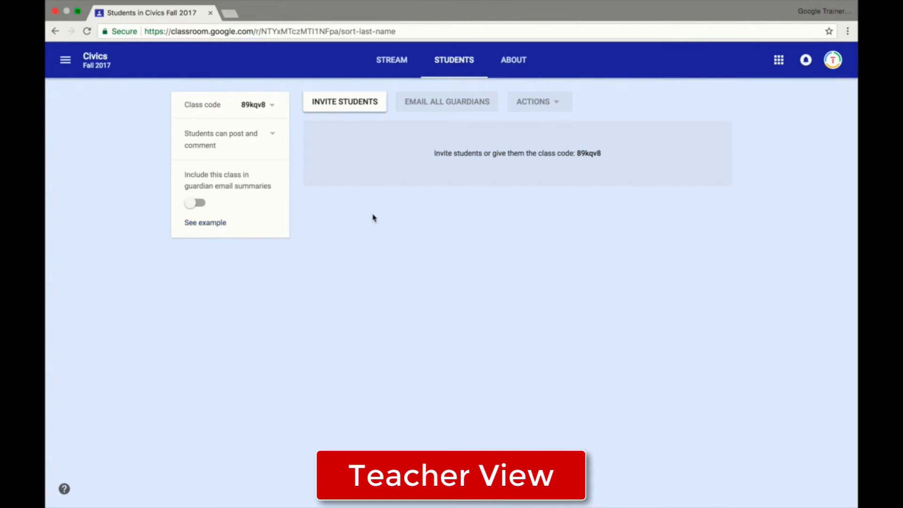
# Display the Civics class code enlarged for students to read.
pyautogui.click(274, 107)
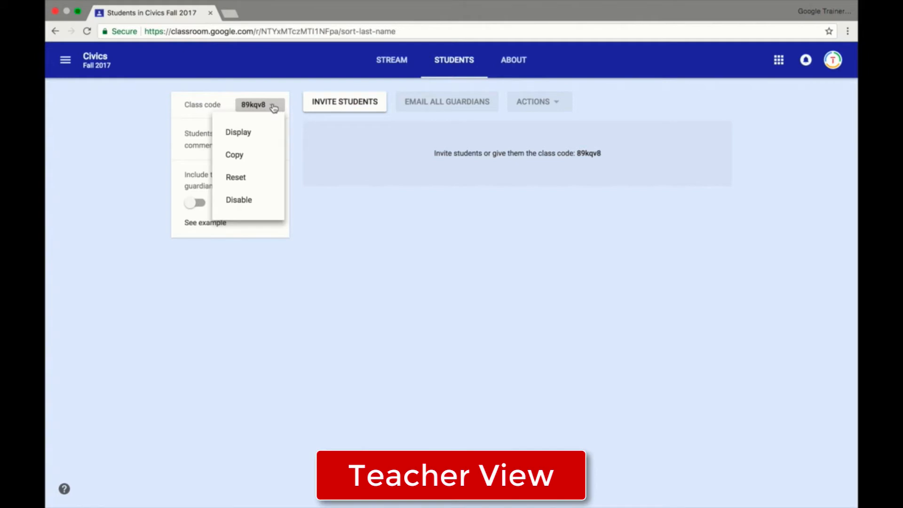
pyautogui.click(265, 133)
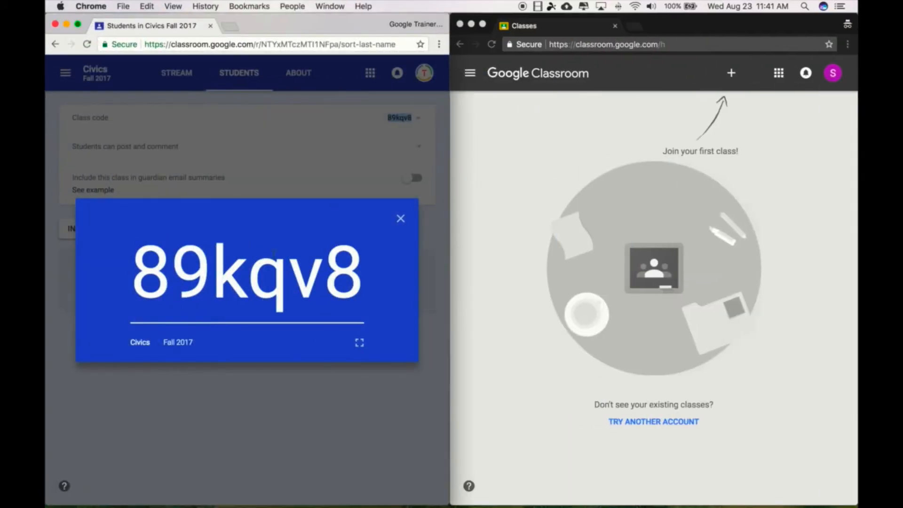
# Join the Civics class from the student account by entering the class code, and close the enlarged code on the teacher's side.
pyautogui.click(735, 75)
pyautogui.click(734, 76)
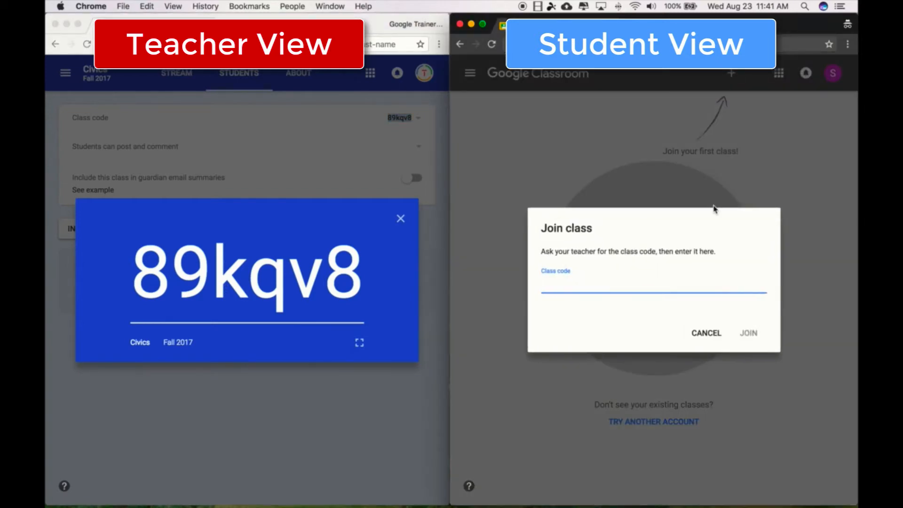
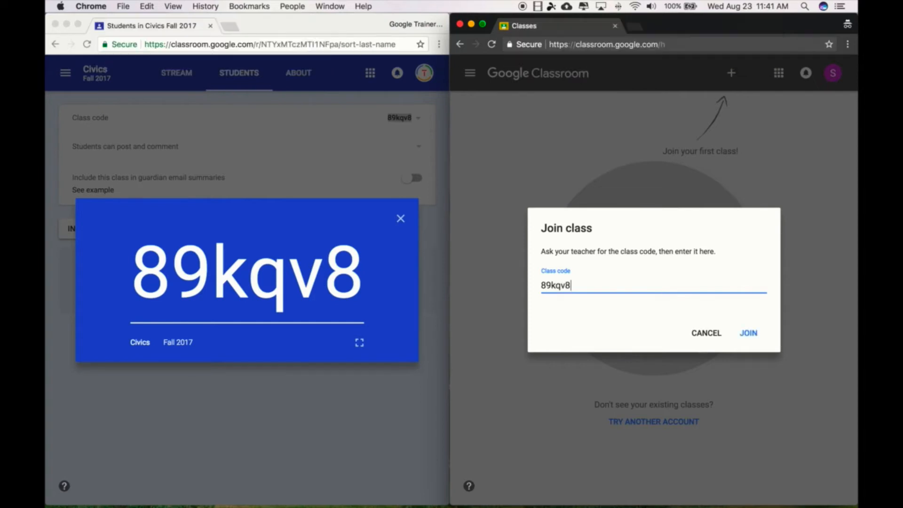
pyautogui.click(749, 333)
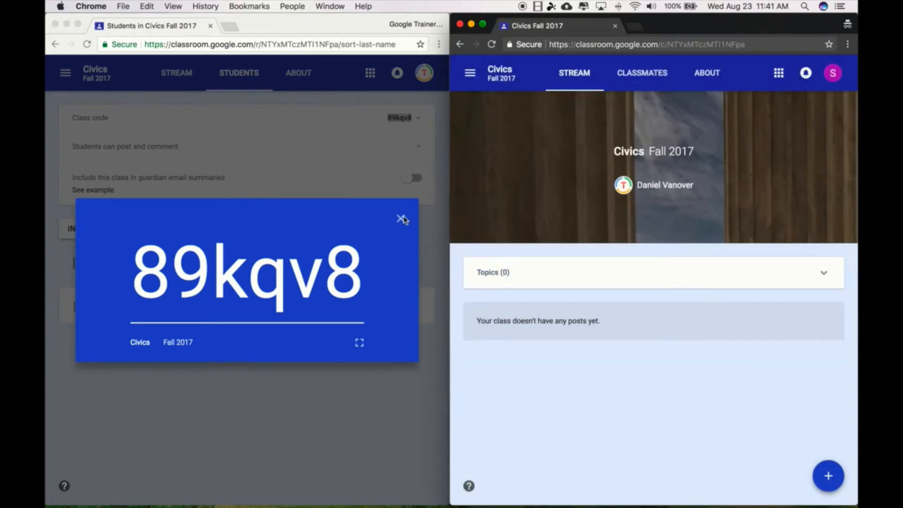
pyautogui.click(402, 219)
pyautogui.click(401, 218)
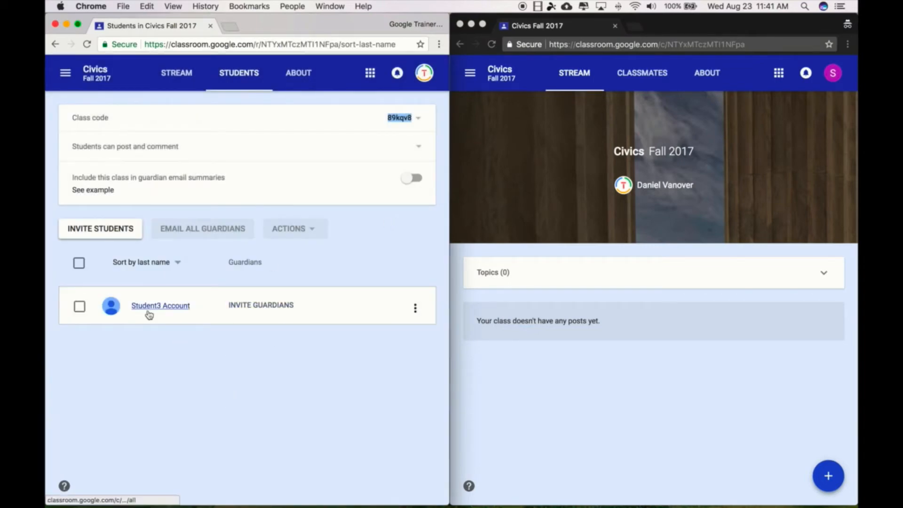
# Try to invite a guardian for the enrolled student by entering the guardian's email address.
pyautogui.click(272, 305)
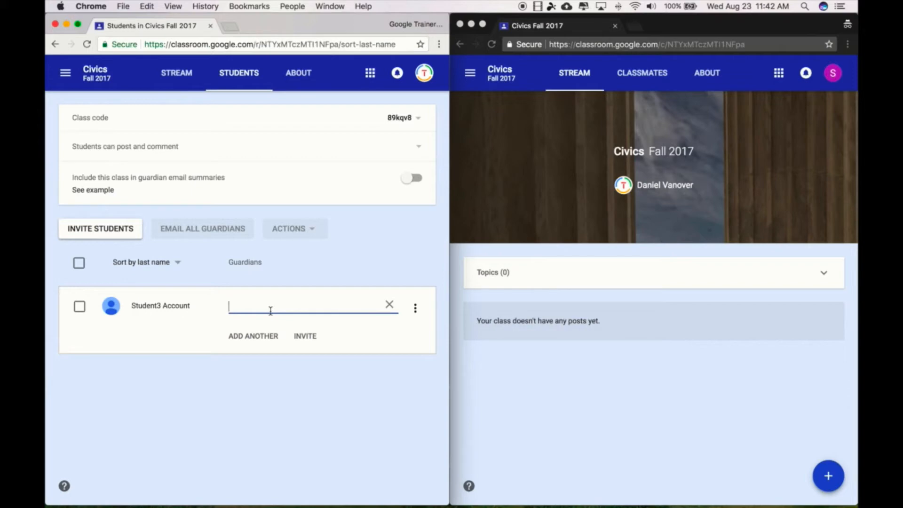
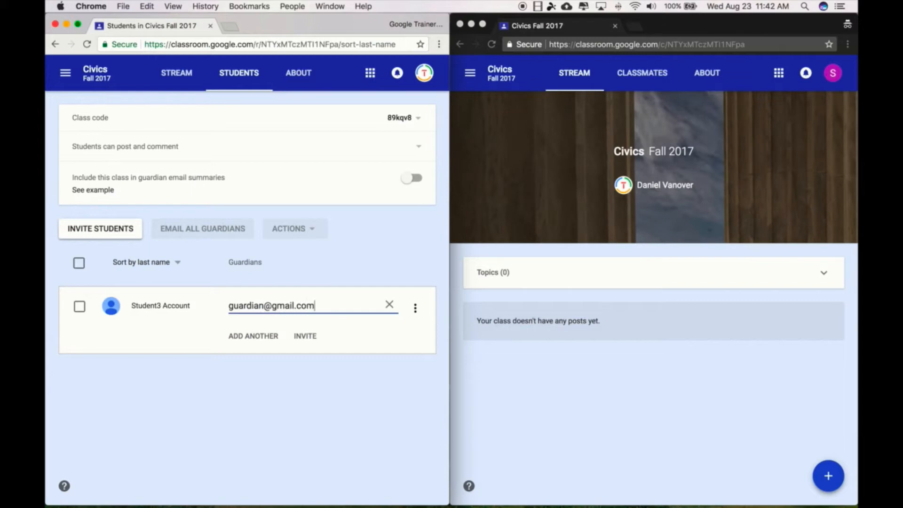
pyautogui.click(311, 346)
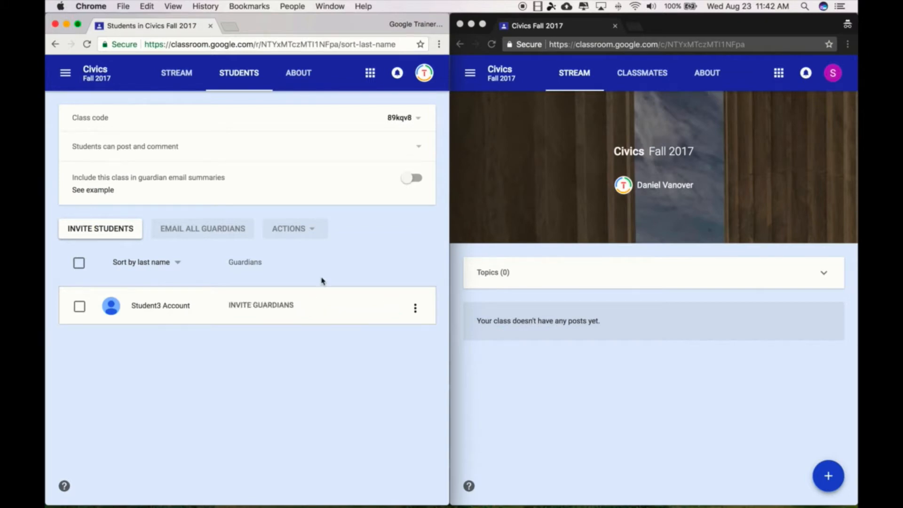
# Select the enrolled student and review the actions available for selected students.
pyautogui.click(79, 308)
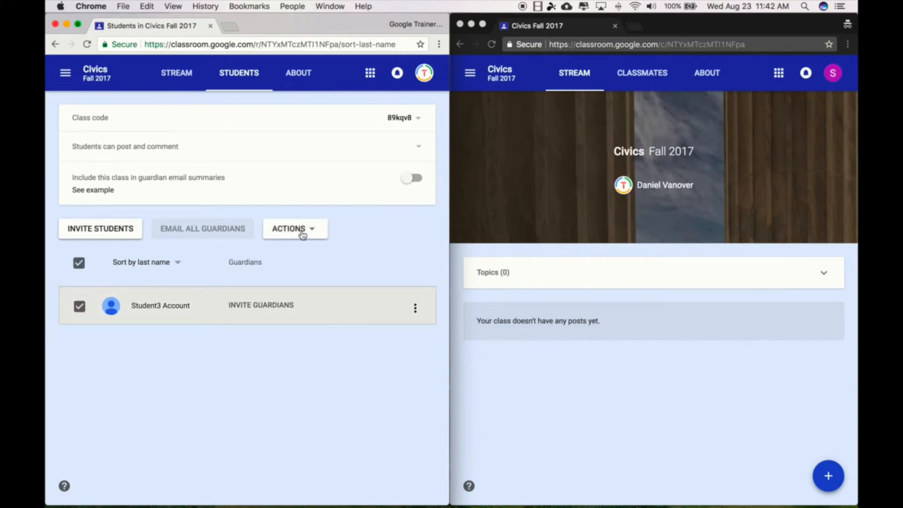
pyautogui.click(309, 232)
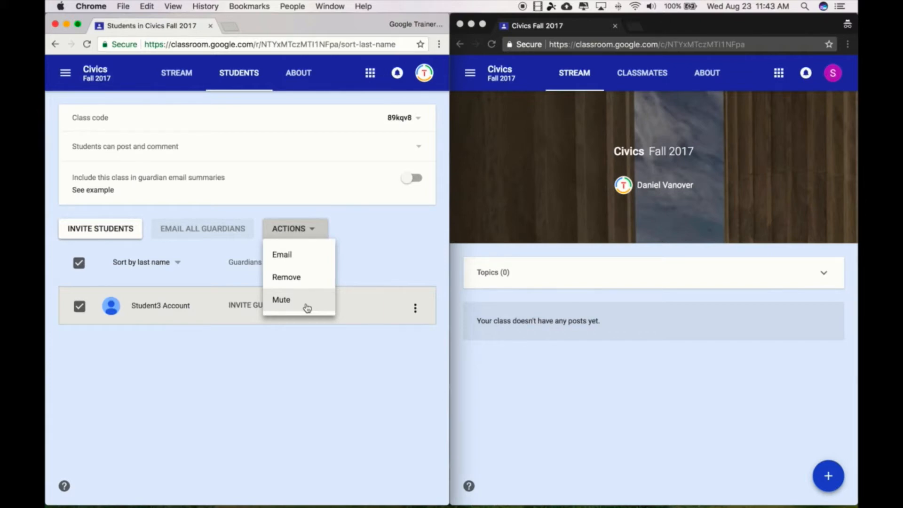
pyautogui.click(389, 237)
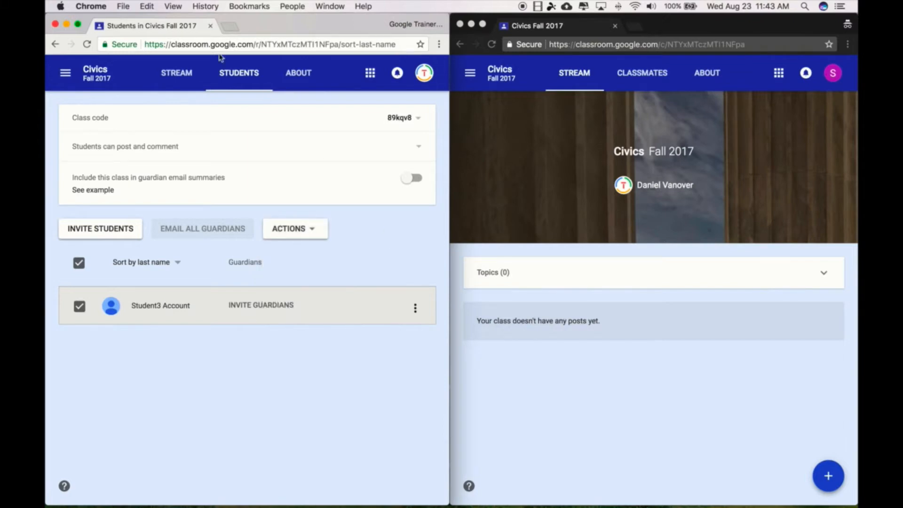
# Show the Civics class stream in an enlarged browser window and display the kinds of posts available.
pyautogui.click(179, 76)
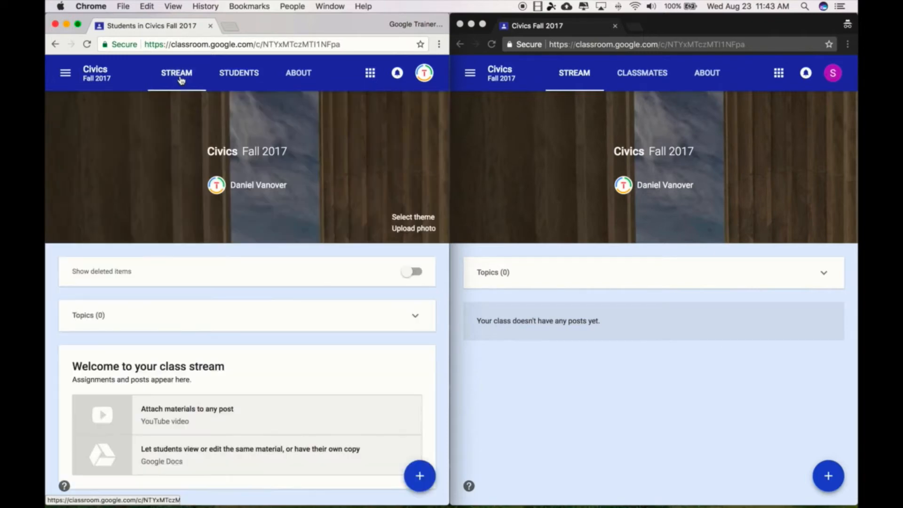
pyautogui.click(78, 26)
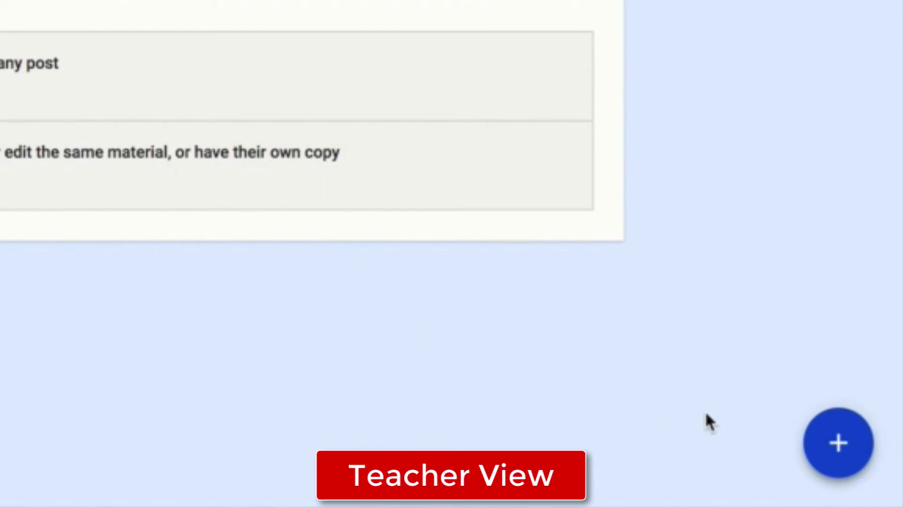
pyautogui.click(832, 442)
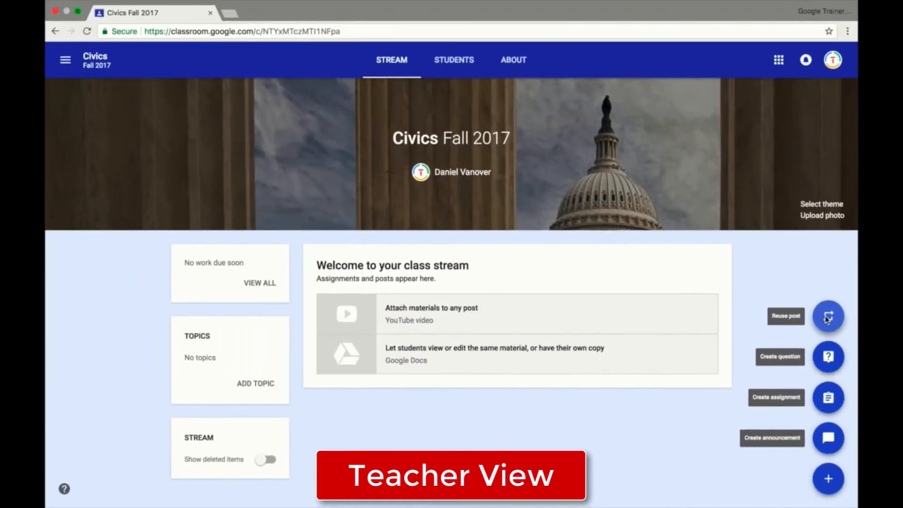
# Look through the Math 8 class for a post to reuse and close the post selection.
pyautogui.click(831, 215)
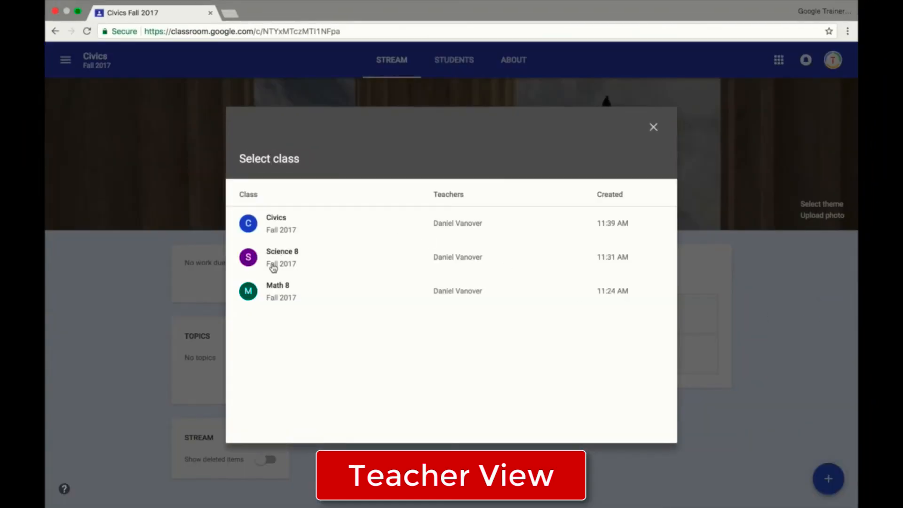
pyautogui.click(284, 296)
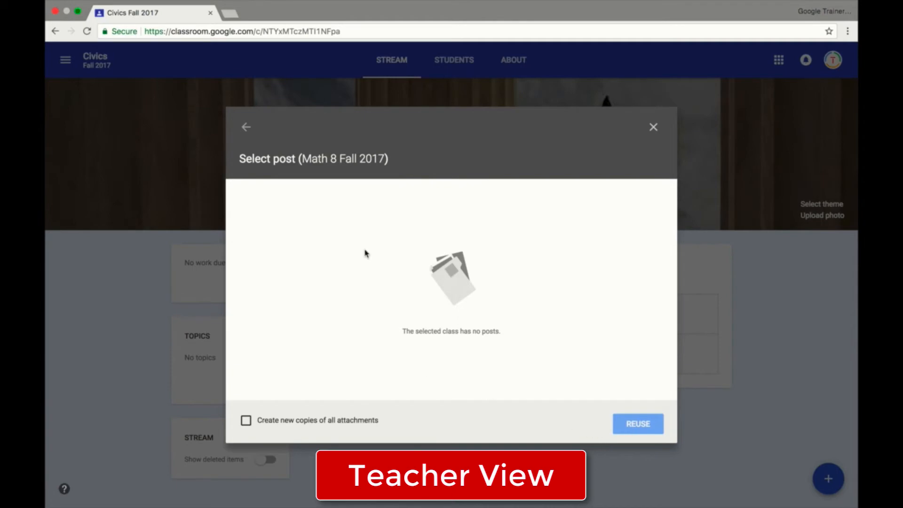
pyautogui.click(247, 127)
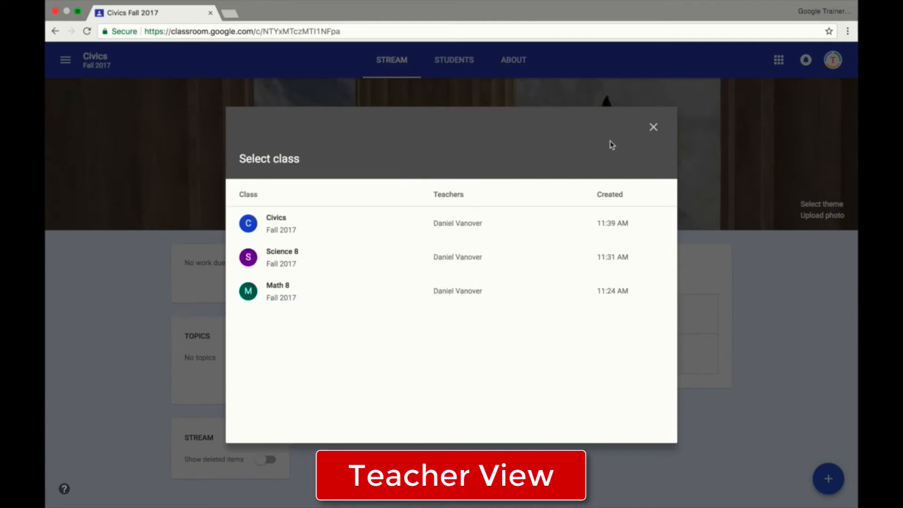
pyautogui.click(651, 128)
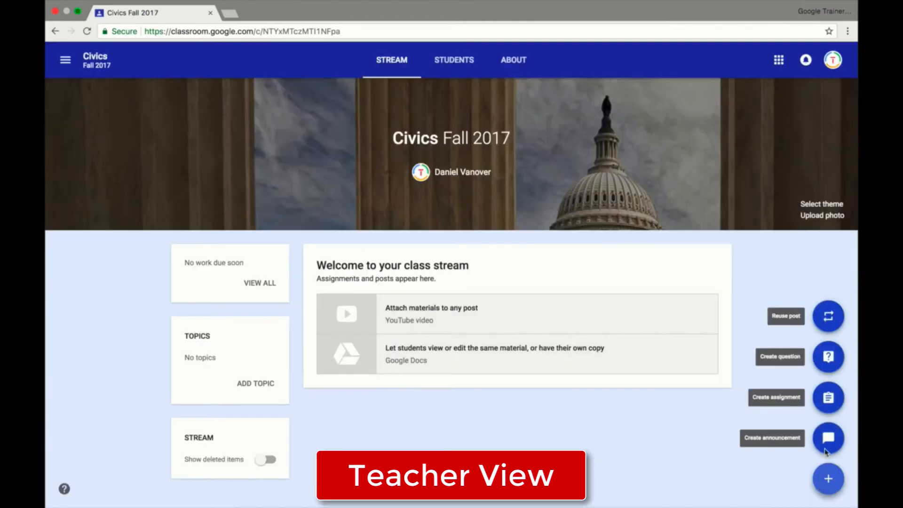
# Create a short-answer question for Civics Fall 2017 reading "Please type the Preamble.".
pyautogui.click(827, 358)
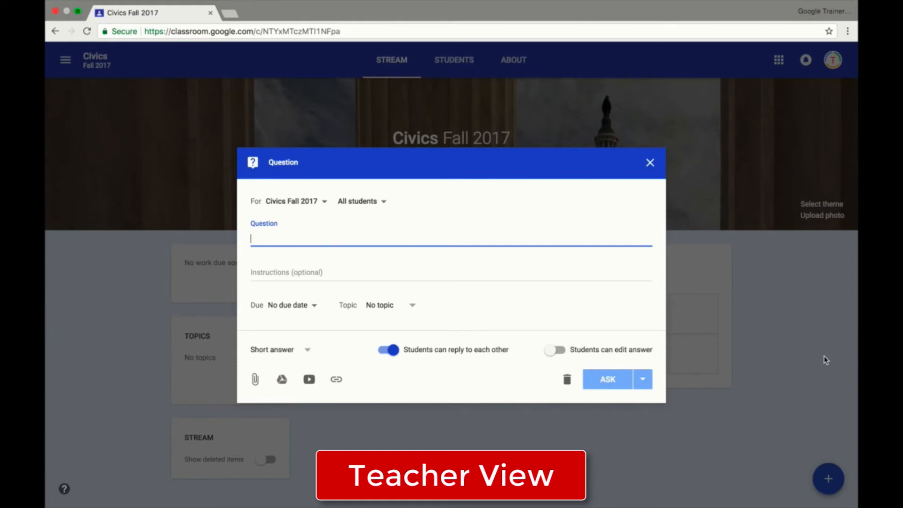
pyautogui.write('Please type the pream')
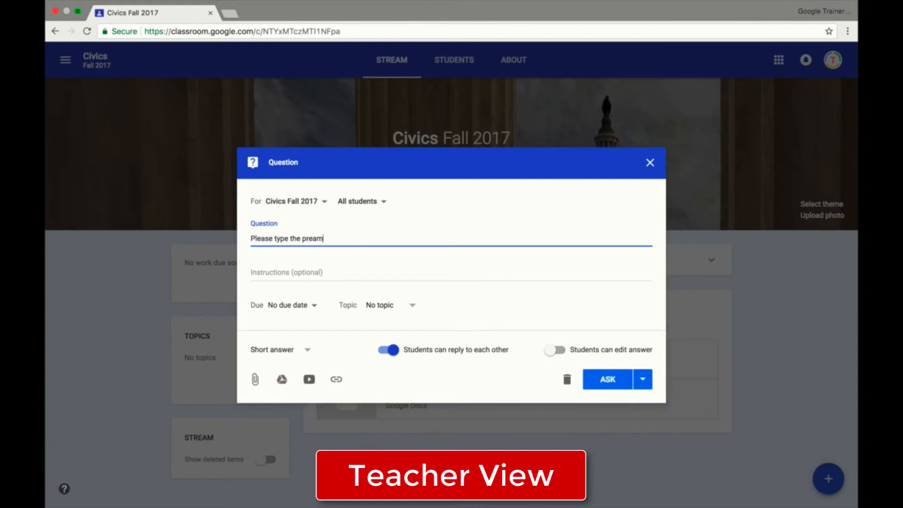
pyautogui.write('ble.')
pyautogui.click(307, 351)
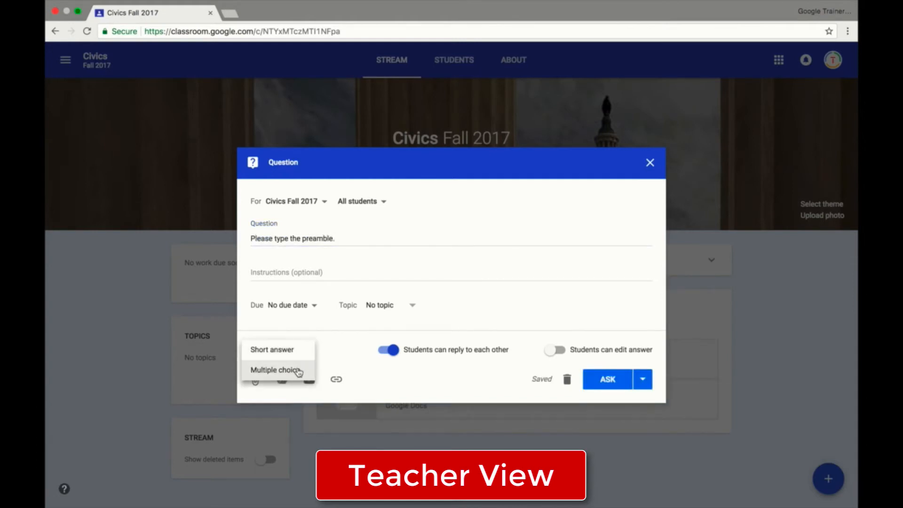
pyautogui.click(303, 239)
pyautogui.press('Delete')
pyautogui.write('P')
pyautogui.click(303, 349)
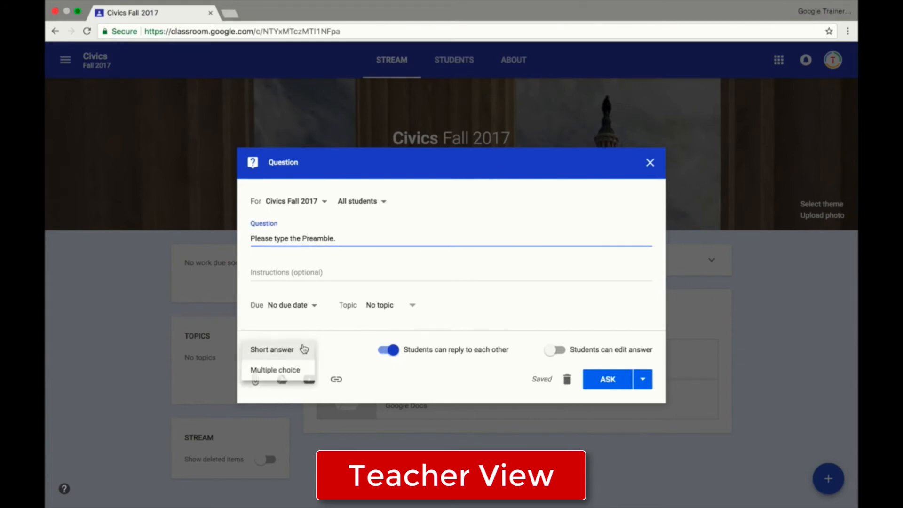
pyautogui.click(346, 362)
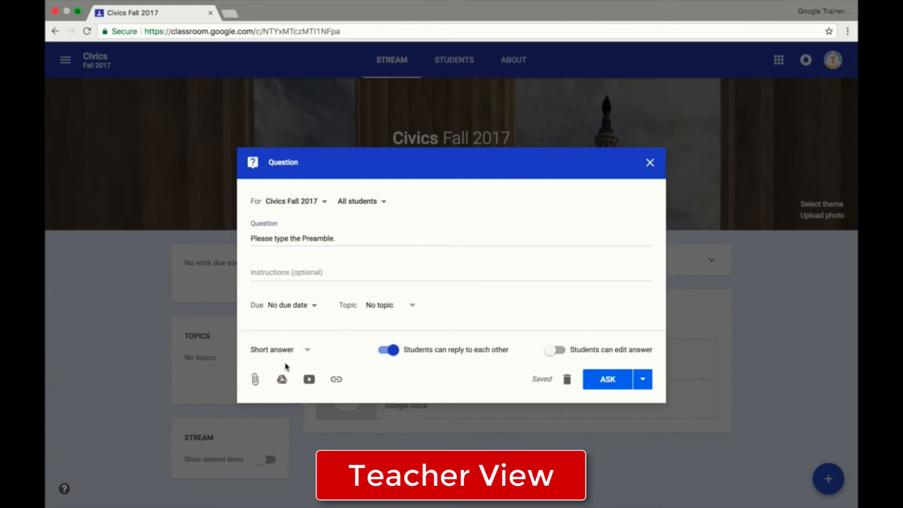
# Try the multiple-choice format for the question and return it to short answer.
pyautogui.click(305, 354)
pyautogui.click(281, 368)
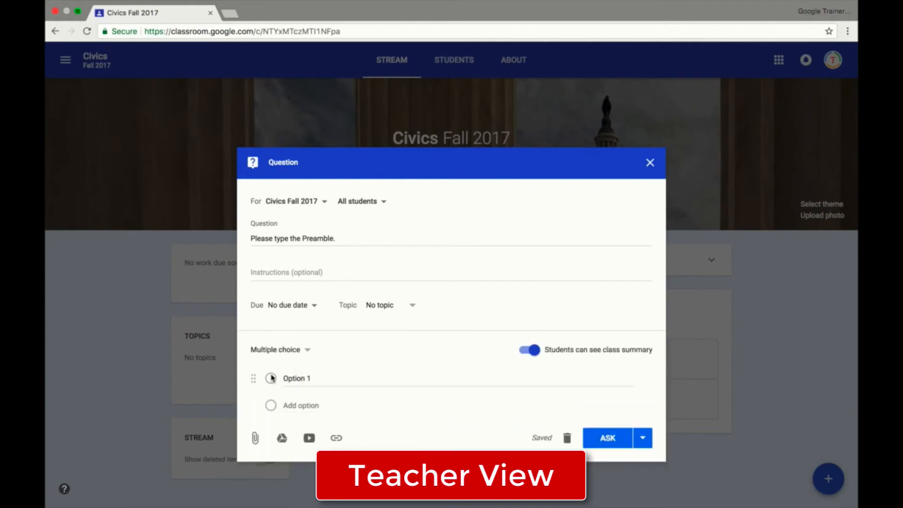
pyautogui.click(306, 351)
pyautogui.click(282, 330)
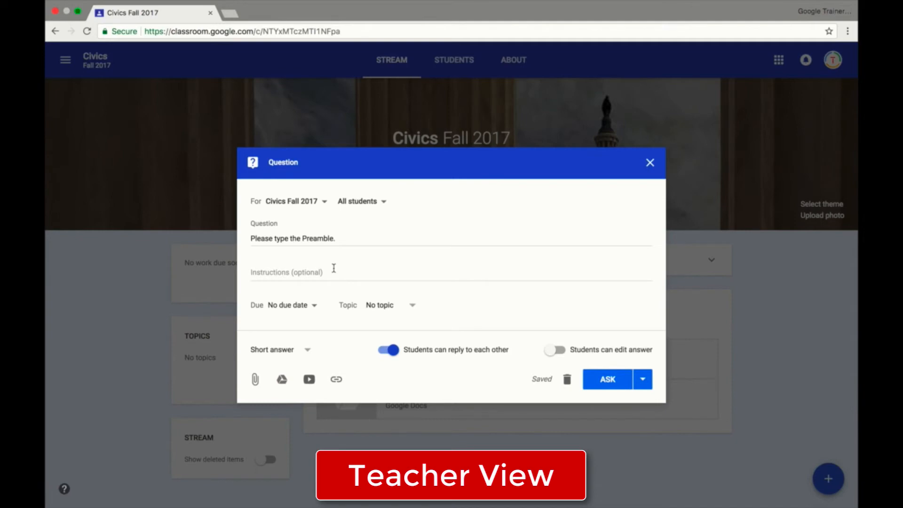
# Check which classes can receive the question and replace its text with "Please select your favorite color.".
pyautogui.click(323, 202)
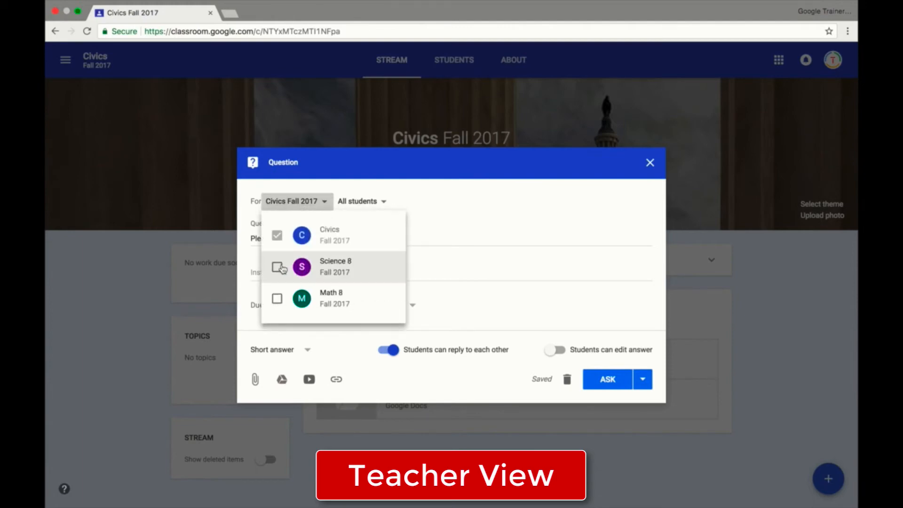
pyautogui.click(523, 200)
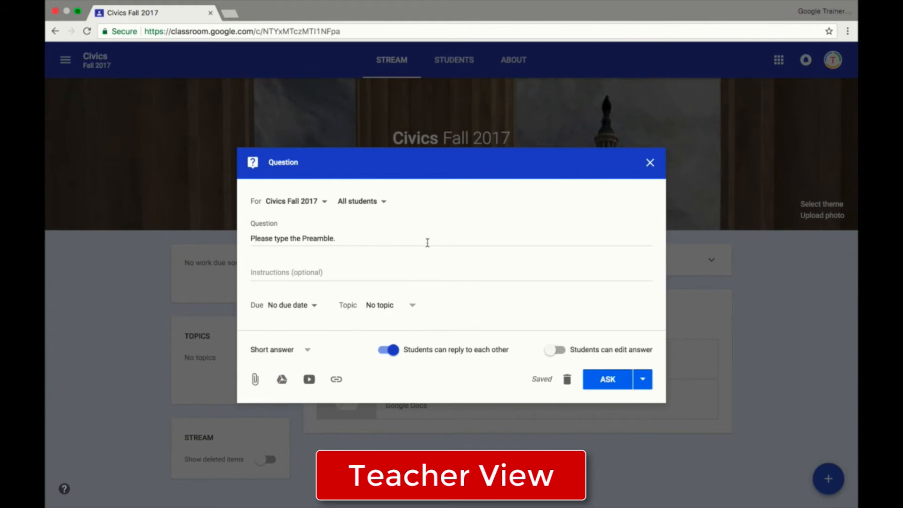
pyautogui.moveTo(337, 238); pyautogui.dragTo(258, 238)
pyautogui.write('lease select your favorite color.')
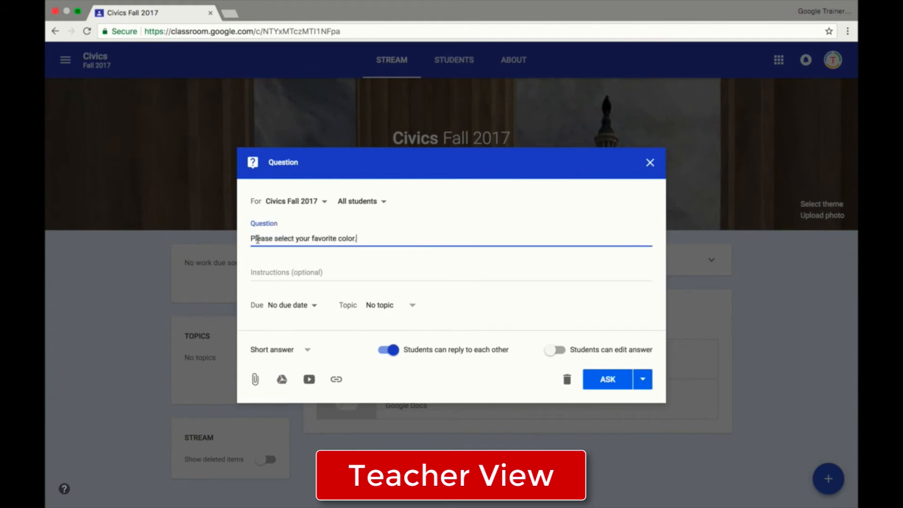
# Make the question multiple choice with the answer options Red, Blue, Green and Yellow.
pyautogui.click(277, 350)
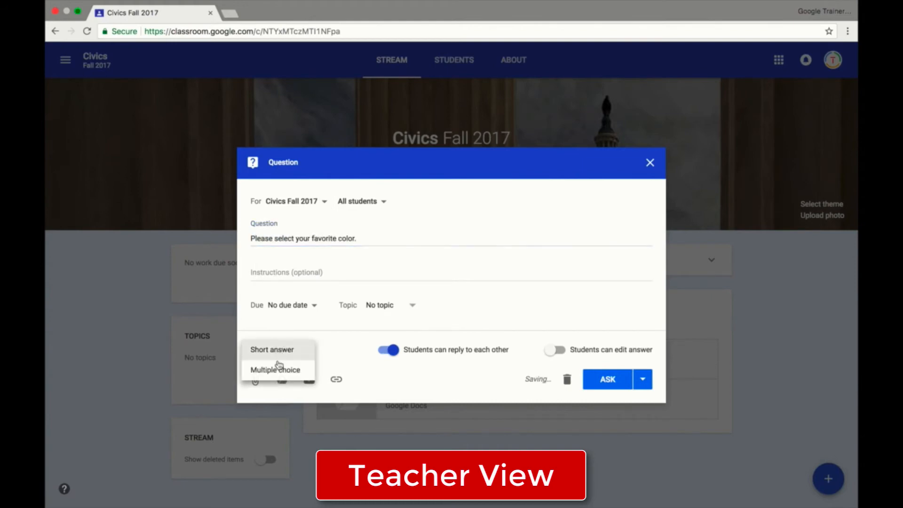
pyautogui.click(277, 368)
pyautogui.click(299, 380)
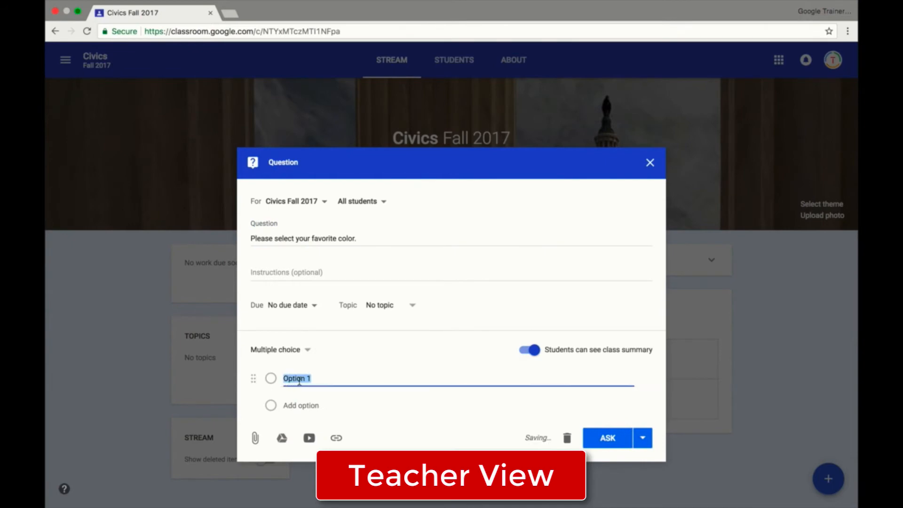
pyautogui.write('Red')
pyautogui.press('Return')
pyautogui.write('Blue')
pyautogui.press('Return')
pyautogui.write('Green')
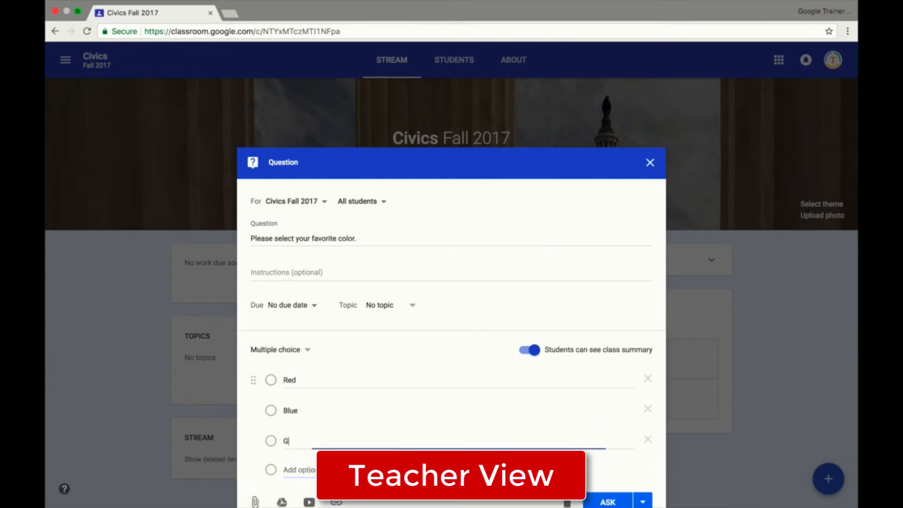
pyautogui.press('Return')
pyautogui.write('Yellow')
pyautogui.scroll(-1, 421, 288)
pyautogui.scroll(1, 422, 287)
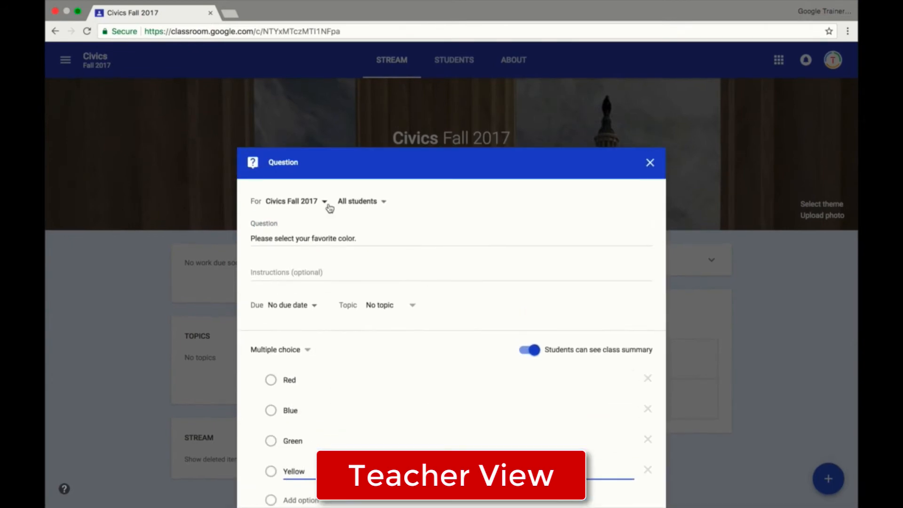
# Try assigning the question to Science 8 and Math 8 as well, and to individual students instead of everyone.
pyautogui.click(329, 207)
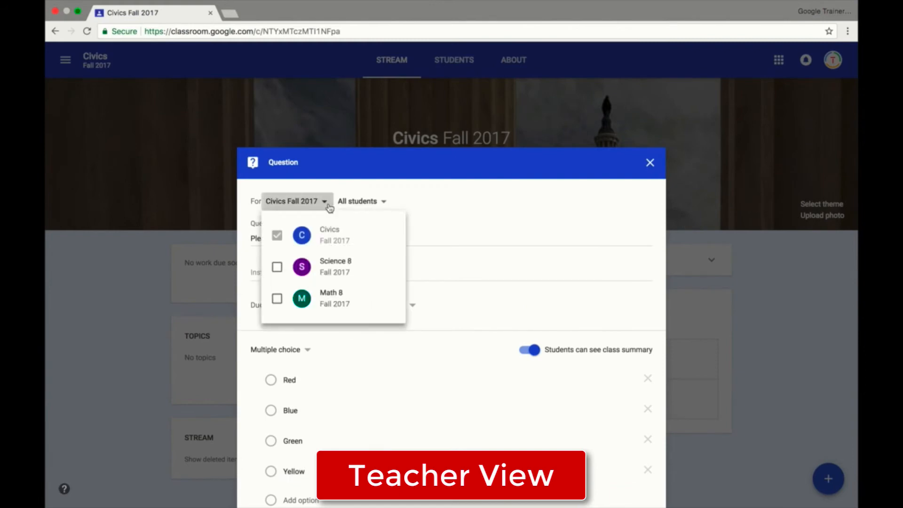
pyautogui.click(276, 267)
pyautogui.click(277, 298)
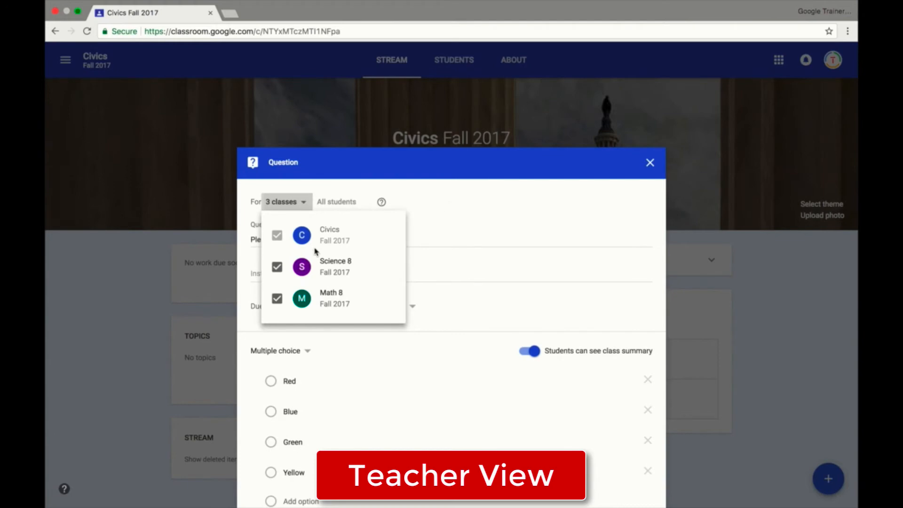
pyautogui.click(275, 273)
pyautogui.click(276, 298)
pyautogui.click(486, 160)
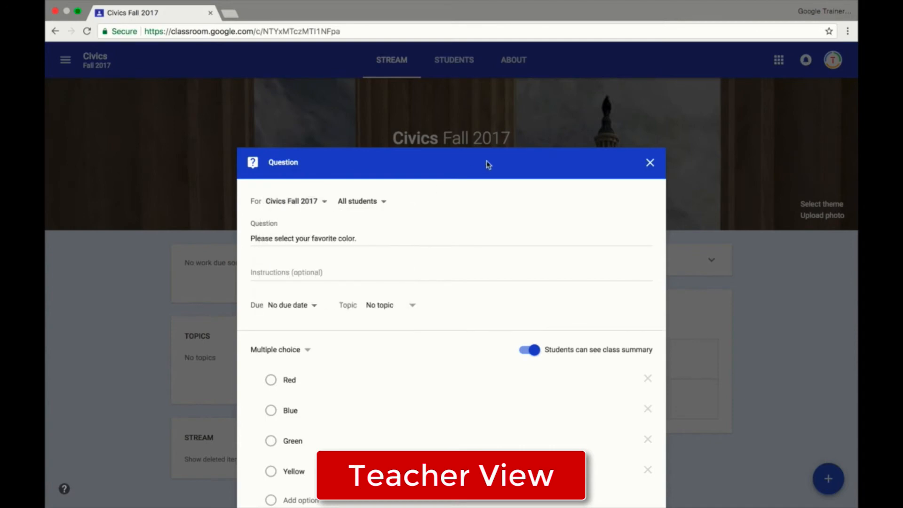
pyautogui.click(381, 203)
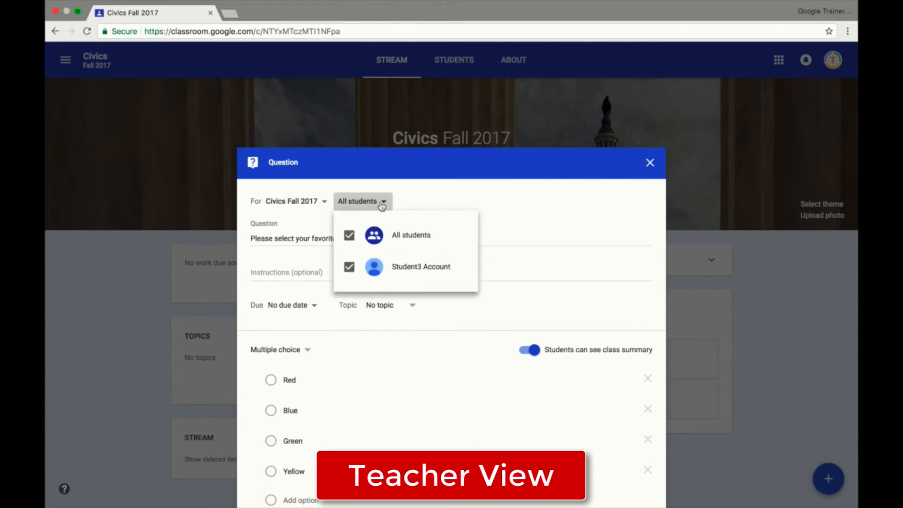
pyautogui.click(348, 267)
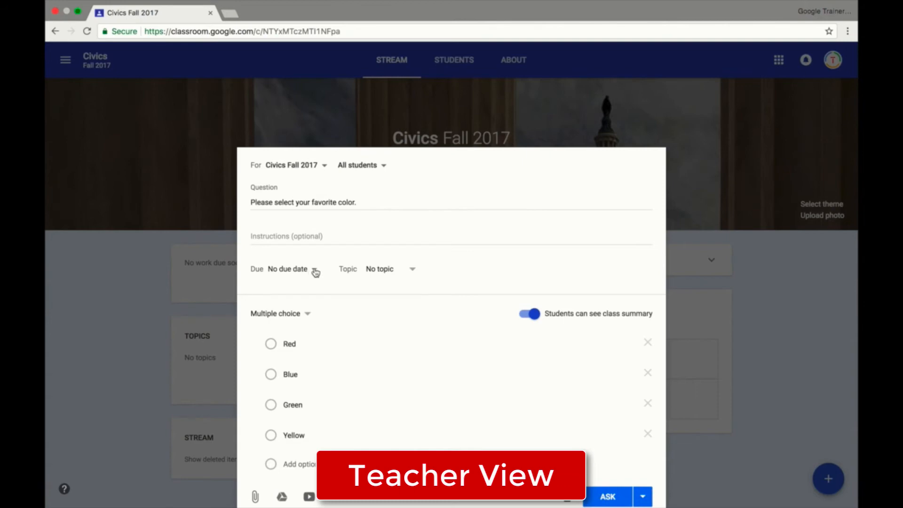
# Set the question's due date to Aug 25, 2017 at 8:00 AM.
pyautogui.click(315, 271)
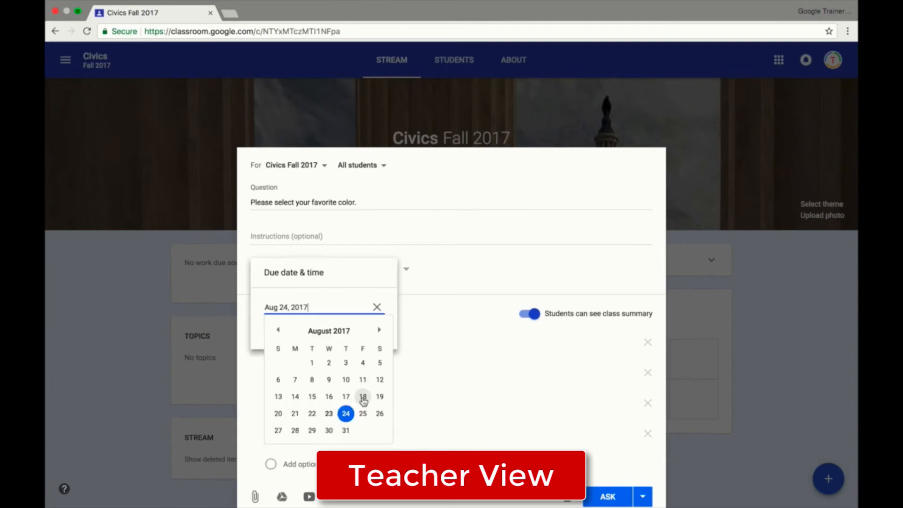
pyautogui.click(362, 414)
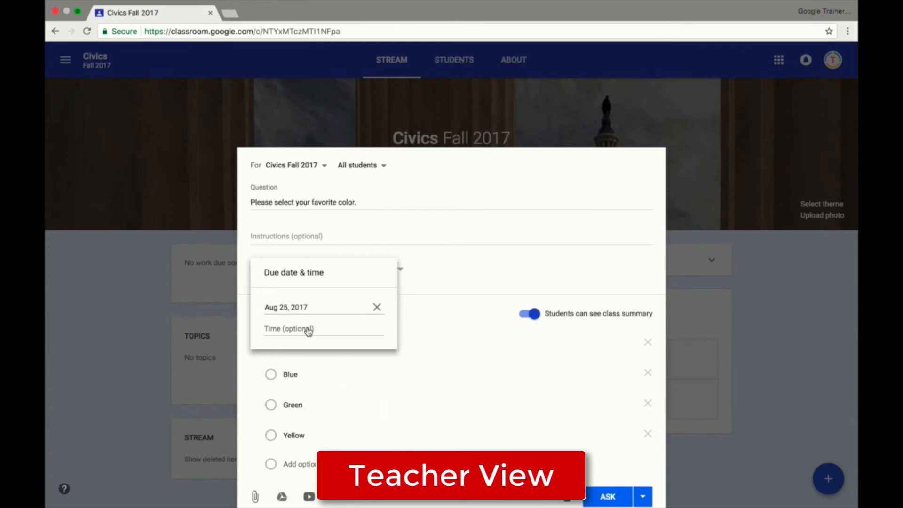
pyautogui.click(307, 328)
pyautogui.write('8:00AM')
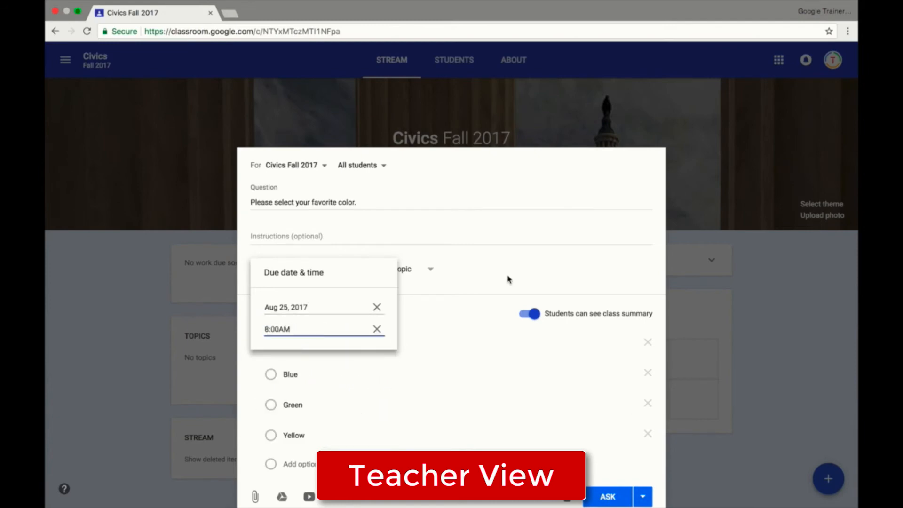
pyautogui.click(508, 279)
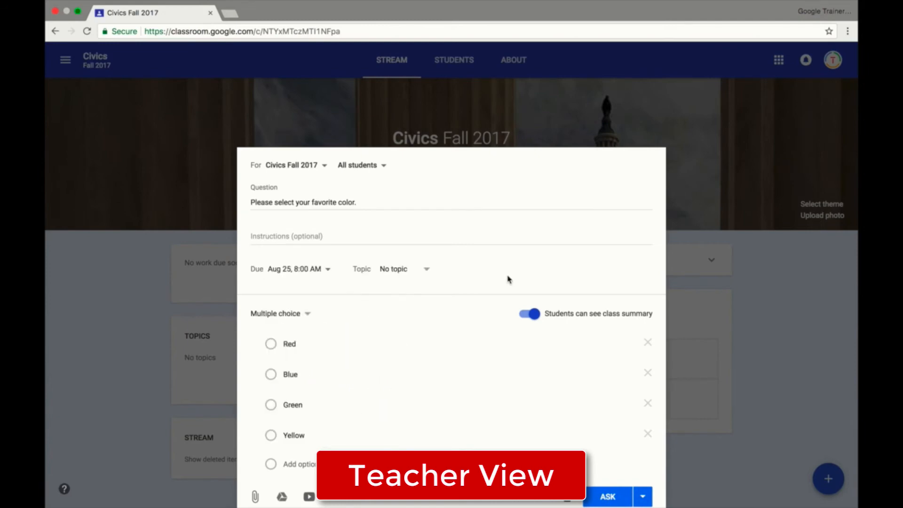
# Create a new topic named "Unit 1" for the question.
pyautogui.click(410, 272)
pyautogui.click(462, 266)
pyautogui.click(425, 272)
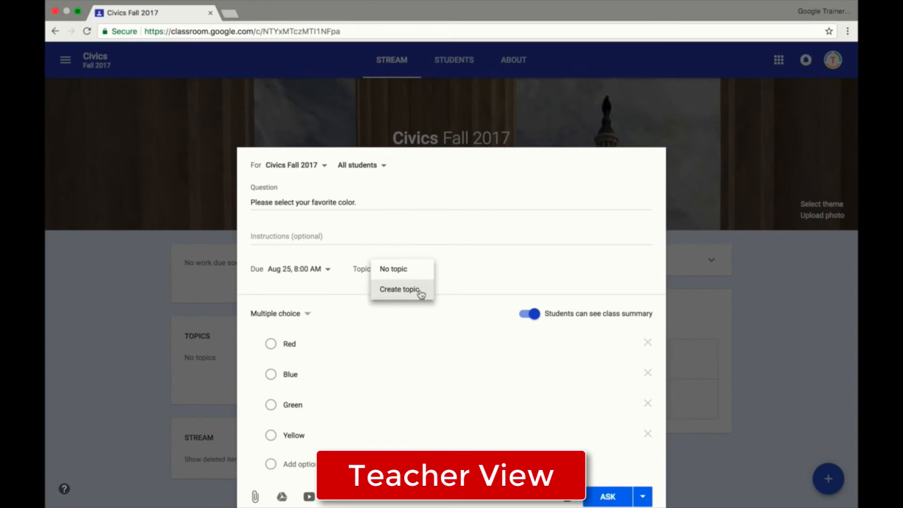
pyautogui.click(420, 291)
pyautogui.write('Unit 1')
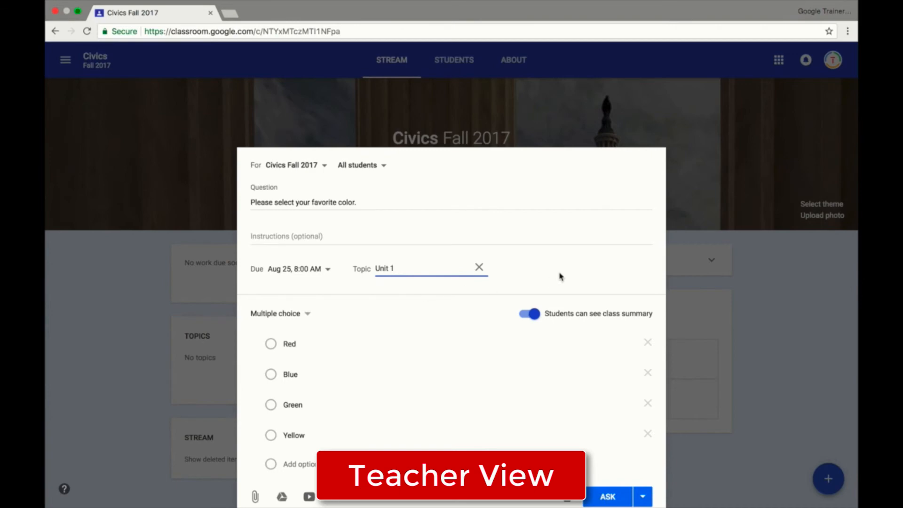
pyautogui.click(540, 277)
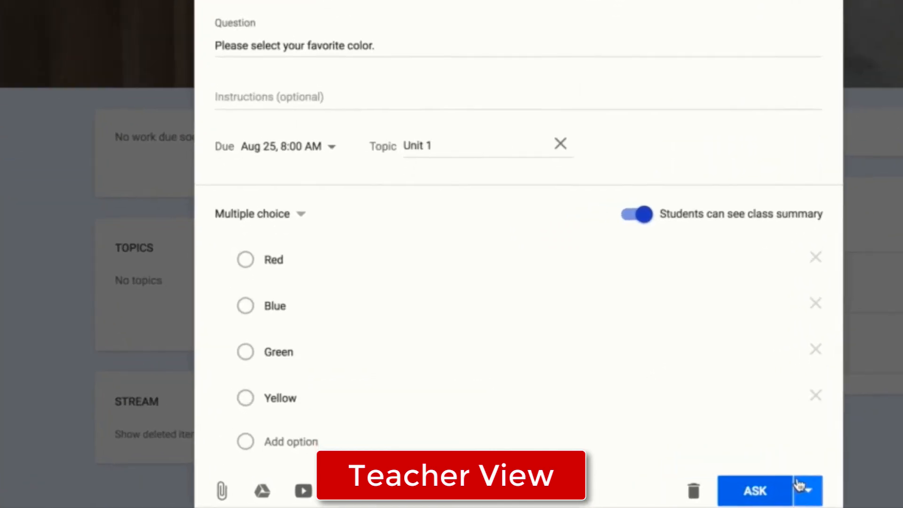
# Look at the question's scheduling option, back out of it and post the question to the class immediately.
pyautogui.click(637, 493)
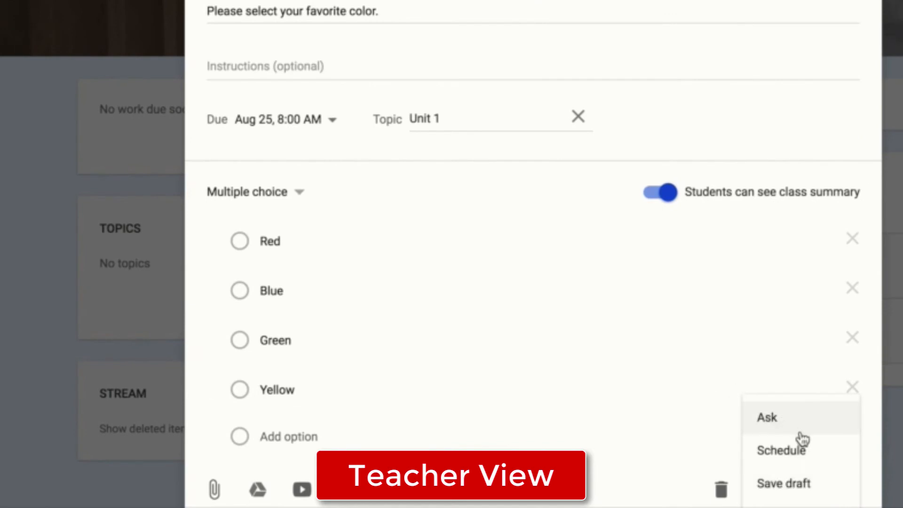
pyautogui.click(812, 459)
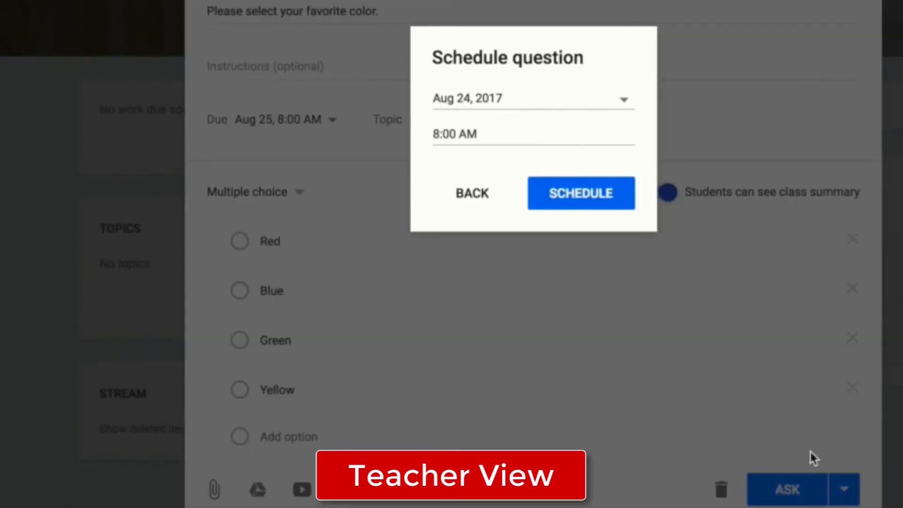
pyautogui.click(444, 210)
pyautogui.click(834, 494)
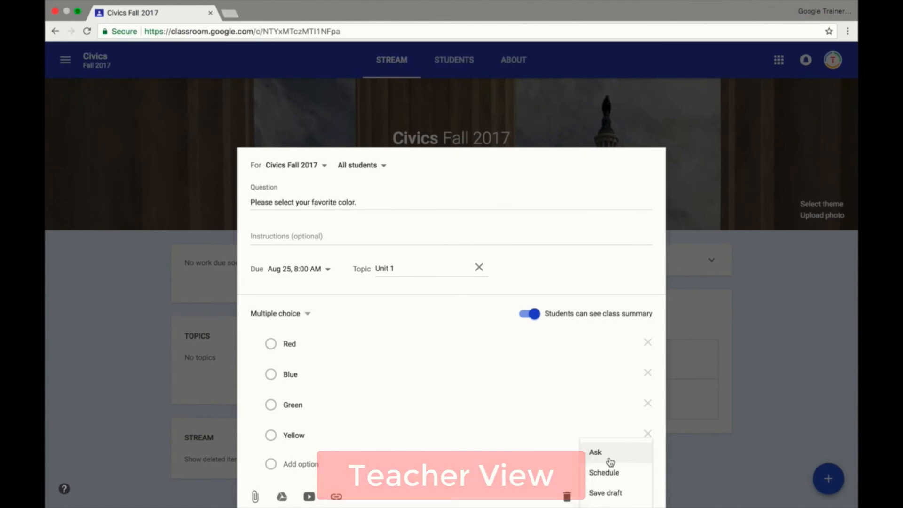
pyautogui.click(610, 462)
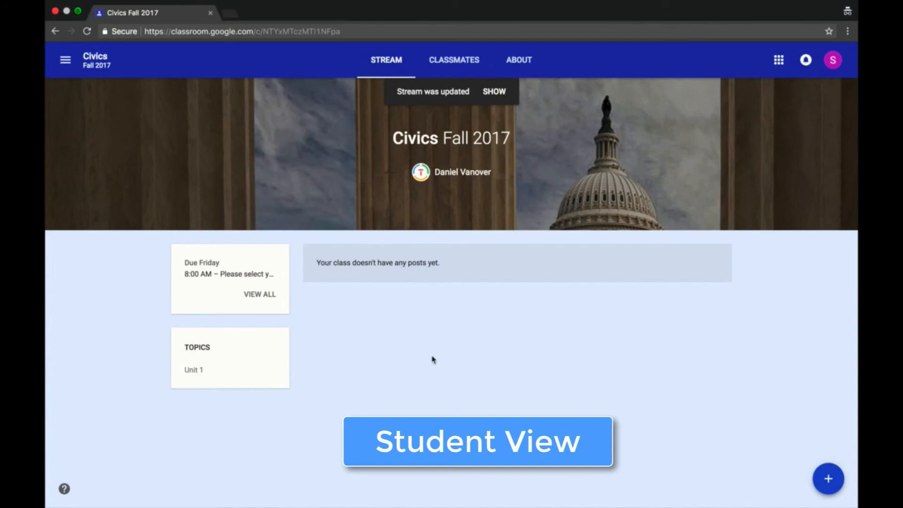
# In the student view, load the updated stream and submit Red as the answer to the favorite color question.
pyautogui.click(494, 92)
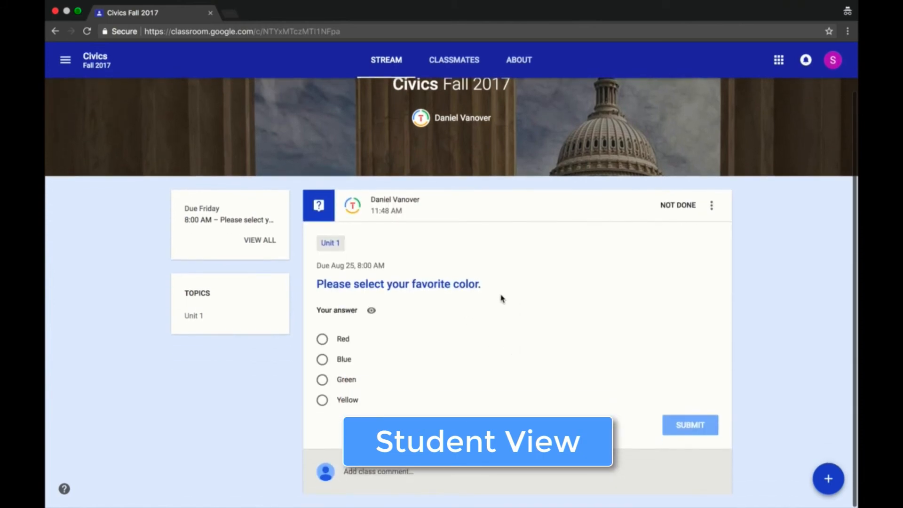
pyautogui.click(323, 341)
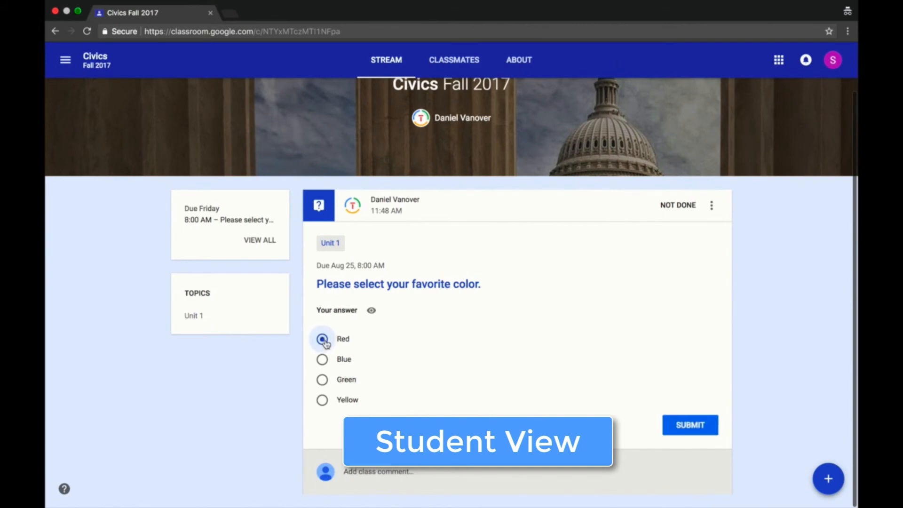
pyautogui.click(684, 425)
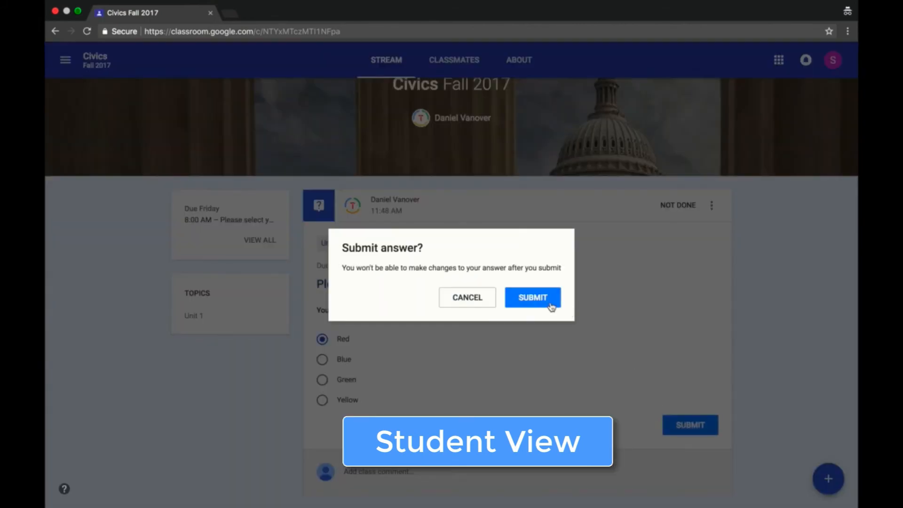
pyautogui.click(546, 302)
# Show both class views side by side and, as the teacher, review the done and not done answers to the question.
pyautogui.click(78, 14)
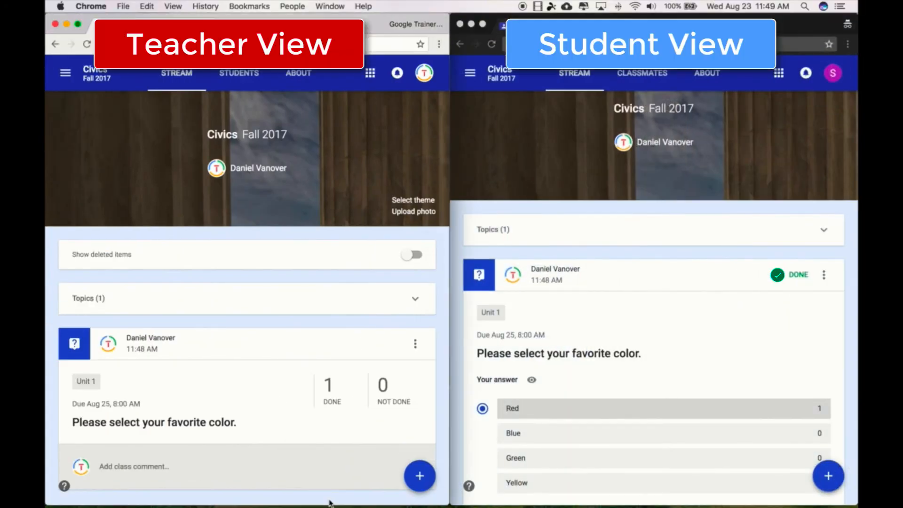
pyautogui.moveTo(420, 487)
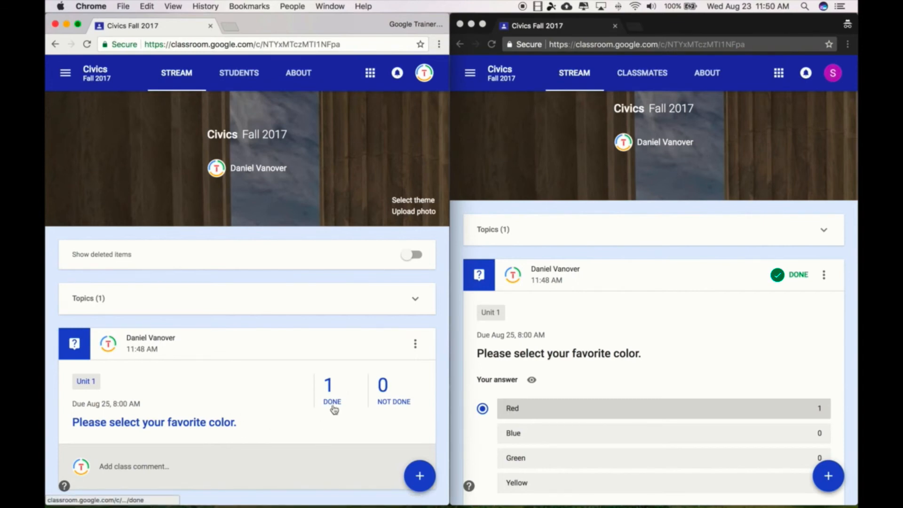
pyautogui.scroll(-1, 333, 410)
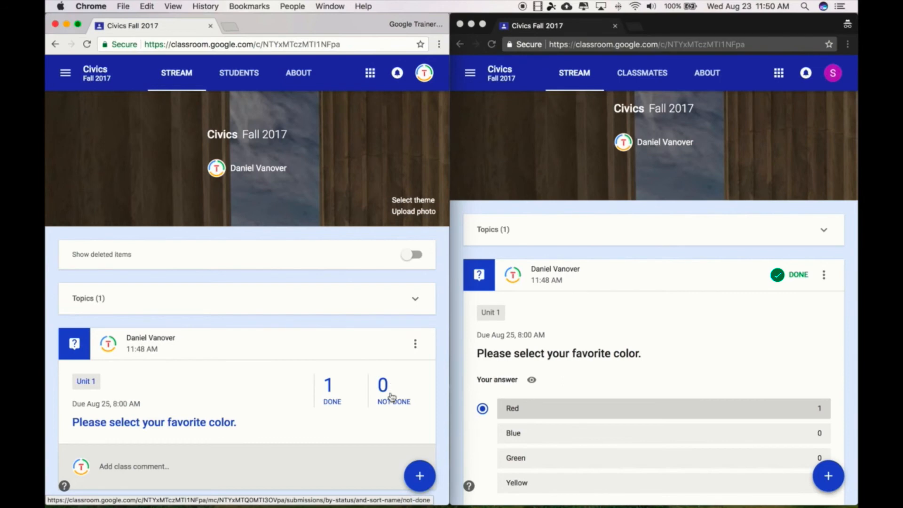
pyautogui.click(329, 398)
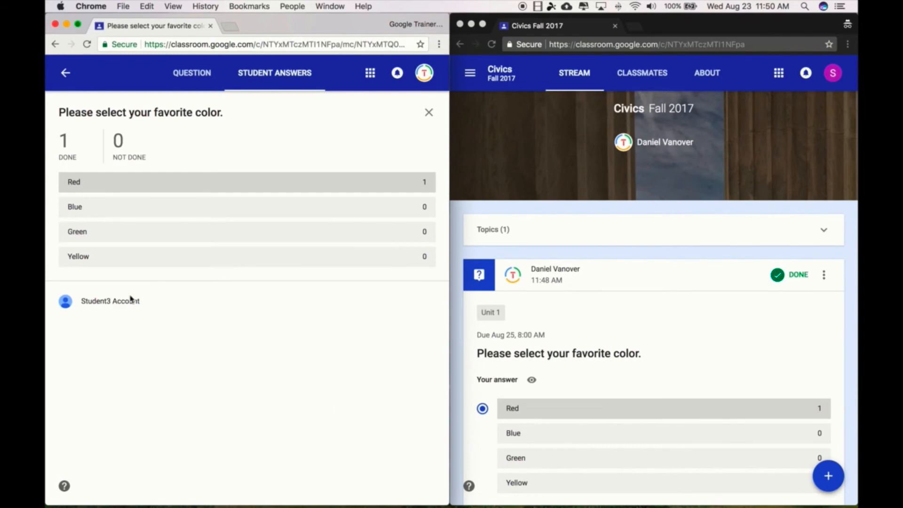
pyautogui.click(122, 151)
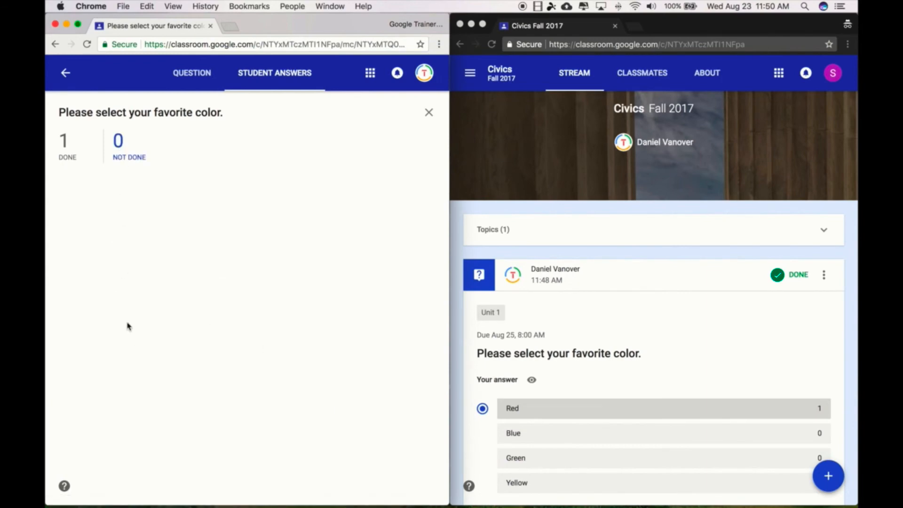
pyautogui.click(73, 157)
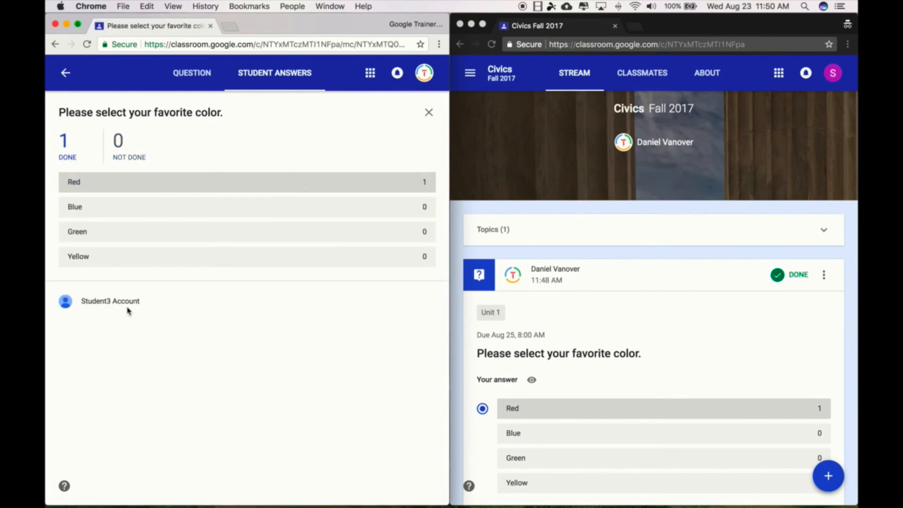
pyautogui.click(66, 74)
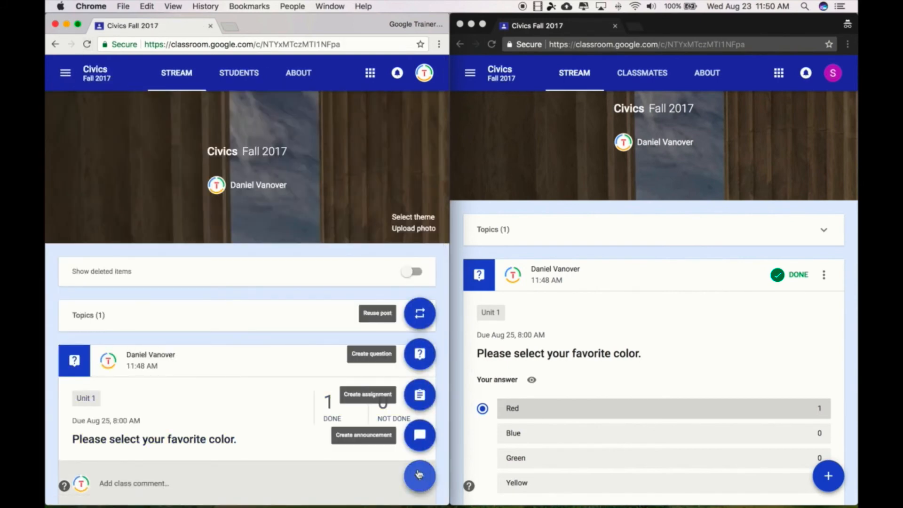
# Create an assignment titled "Test Assignment" with the instructions "Make a Google Doc and type your name".
pyautogui.click(420, 395)
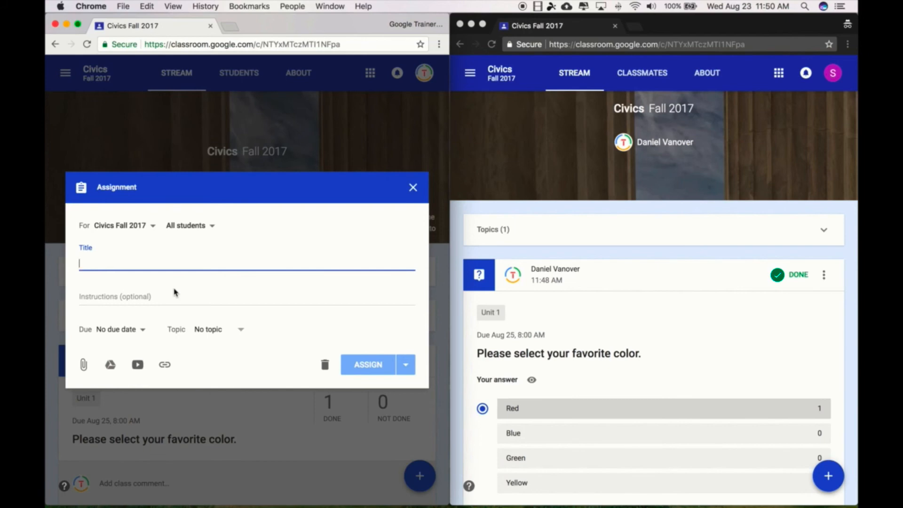
pyautogui.write('Test Assignment')
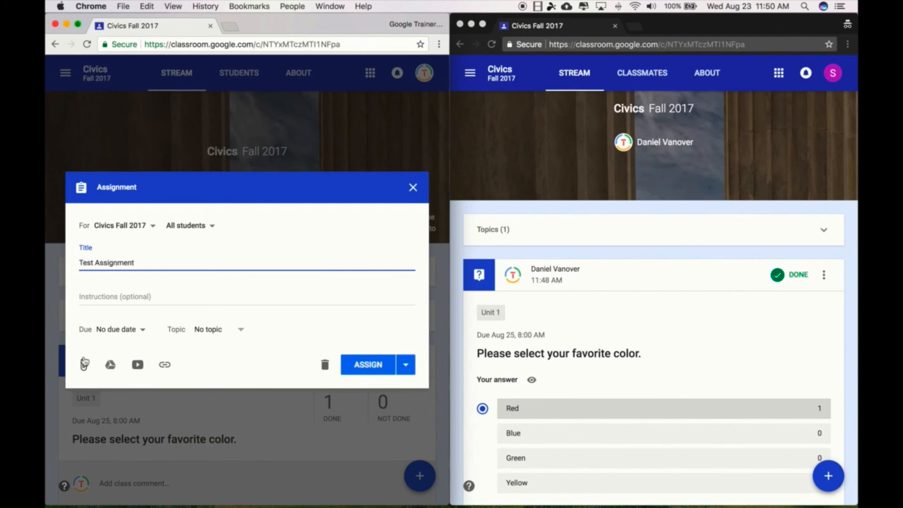
pyautogui.press('Tab')
pyautogui.write('Make a google doc and type your name')
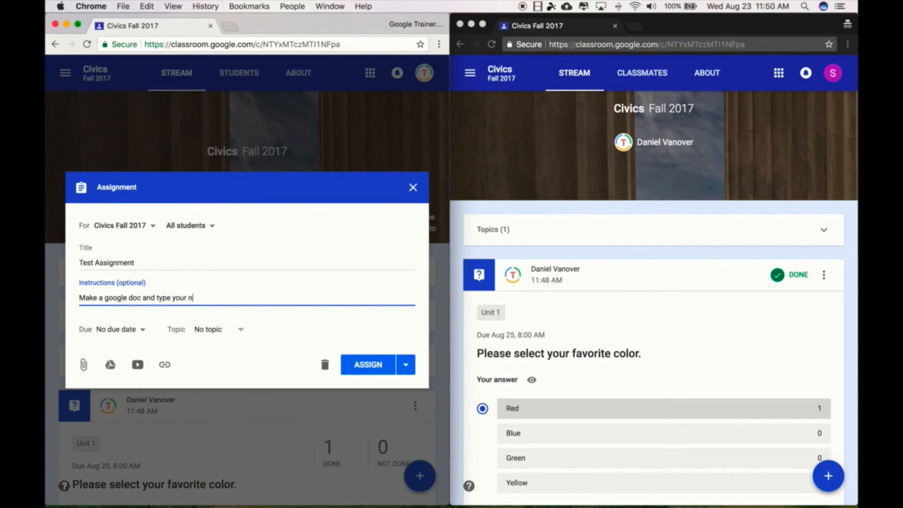
pyautogui.click(108, 298)
pyautogui.press('BackSpace')
pyautogui.write('G')
pyautogui.click(133, 298)
pyautogui.press('BackSpace')
pyautogui.write('D')
# Add a new topic "Unit 2" to the assignment and assign it to the class.
pyautogui.click(219, 329)
pyautogui.click(227, 353)
pyautogui.write('Unit 2')
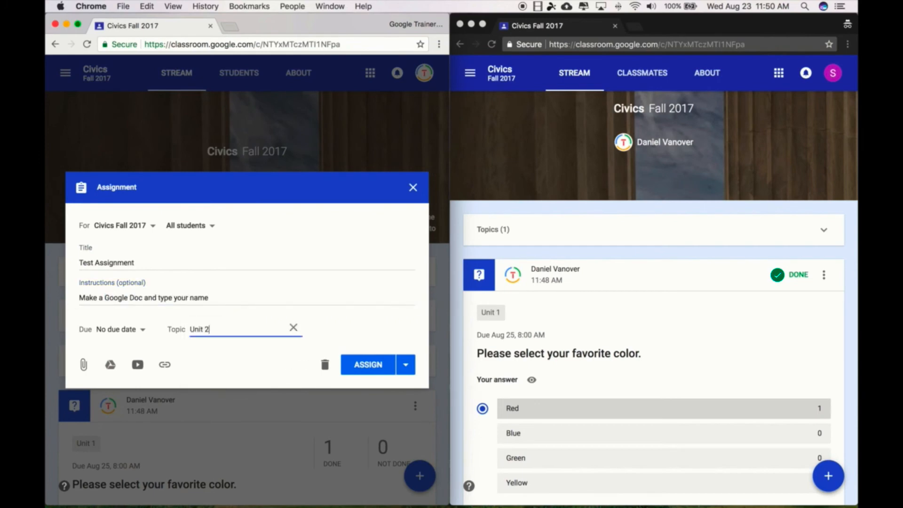
pyautogui.click(375, 364)
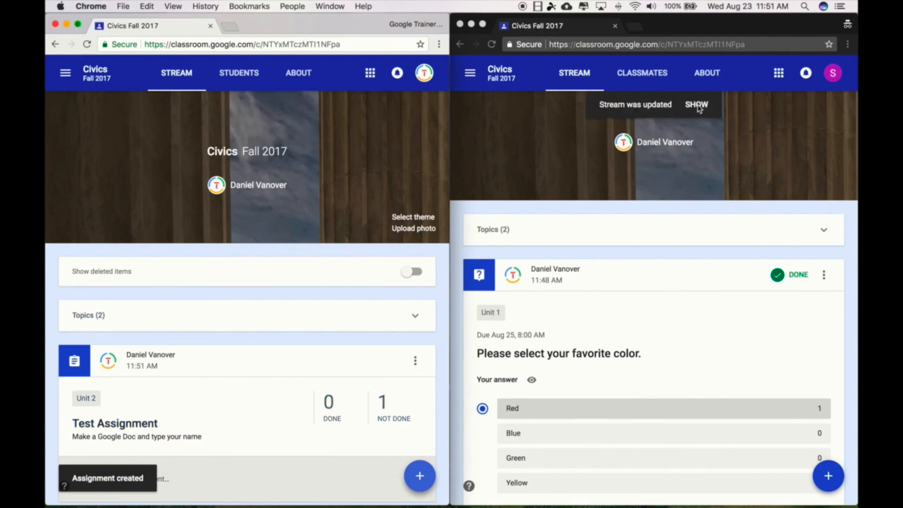
# Load the updated stream in the student view and open Test Assignment.
pyautogui.click(697, 105)
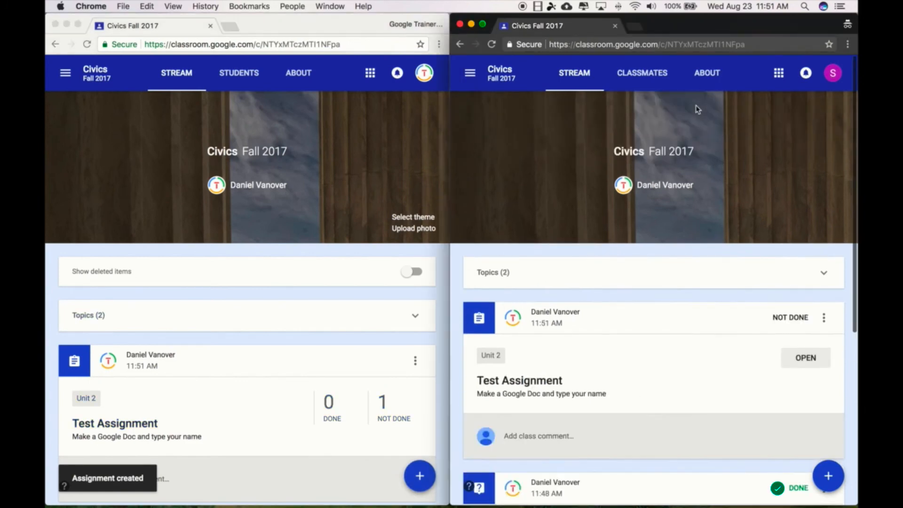
pyautogui.scroll(-3, 644, 298)
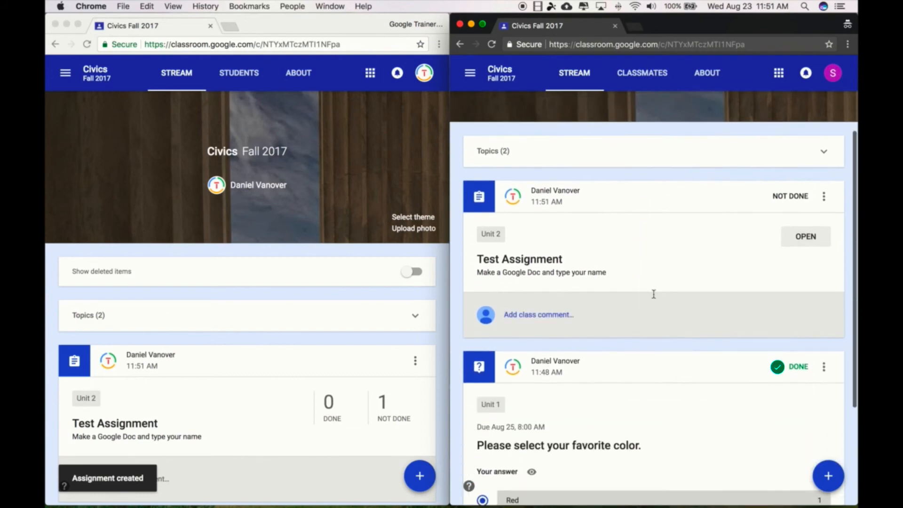
pyautogui.click(805, 237)
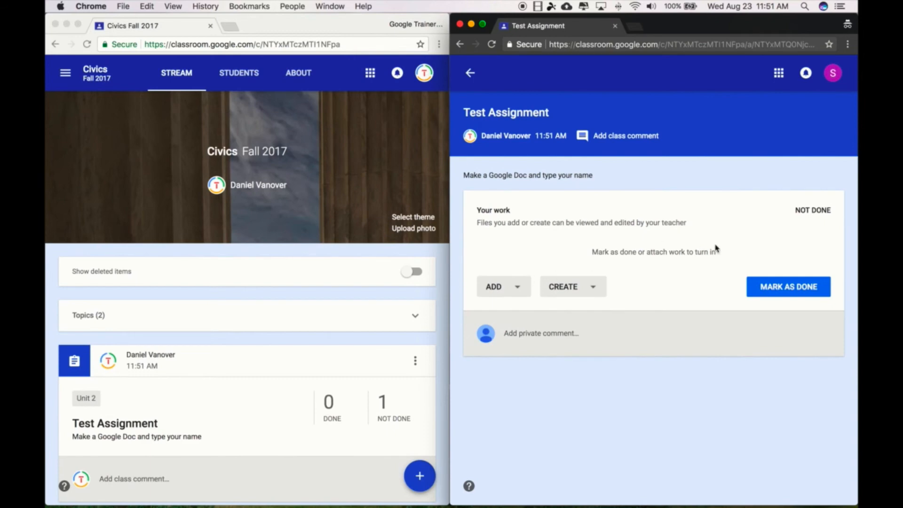
# Create a new Google Docs file as the student's work for the assignment and dismiss the turn-in tip.
pyautogui.click(593, 287)
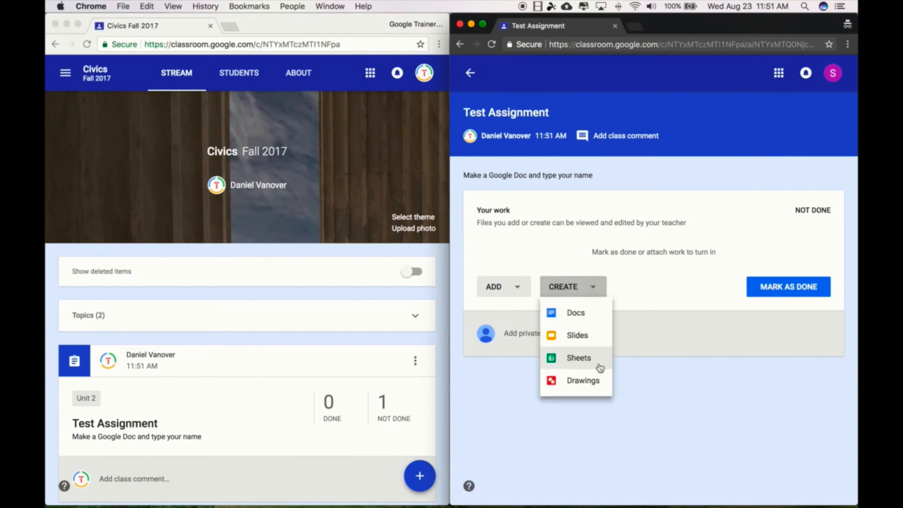
pyautogui.click(654, 395)
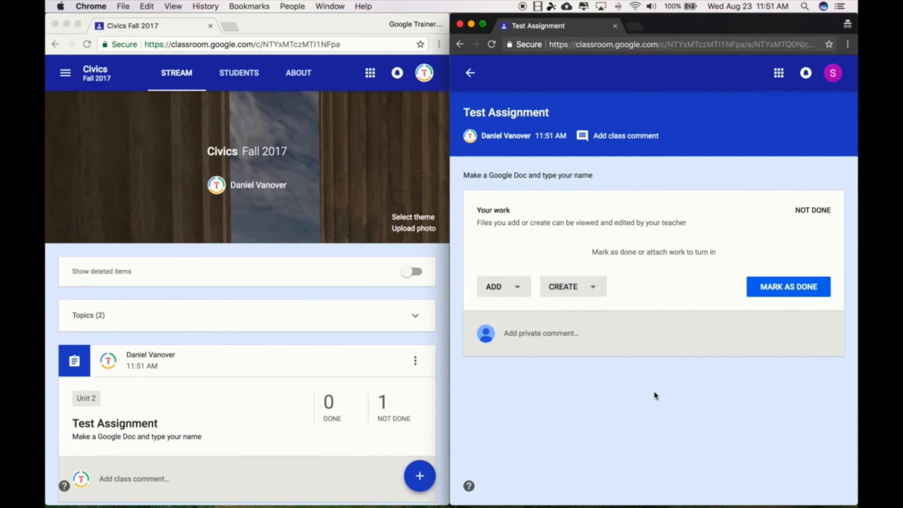
pyautogui.click(596, 287)
pyautogui.click(590, 315)
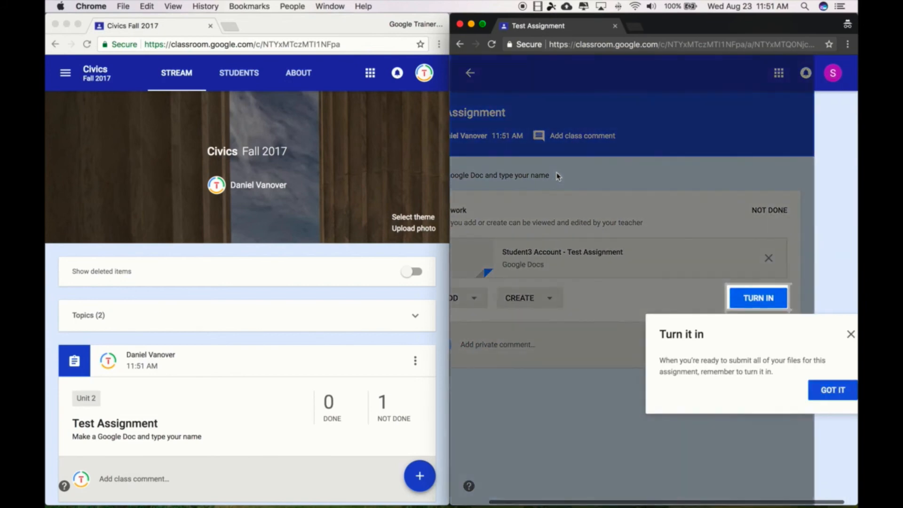
pyautogui.click(833, 390)
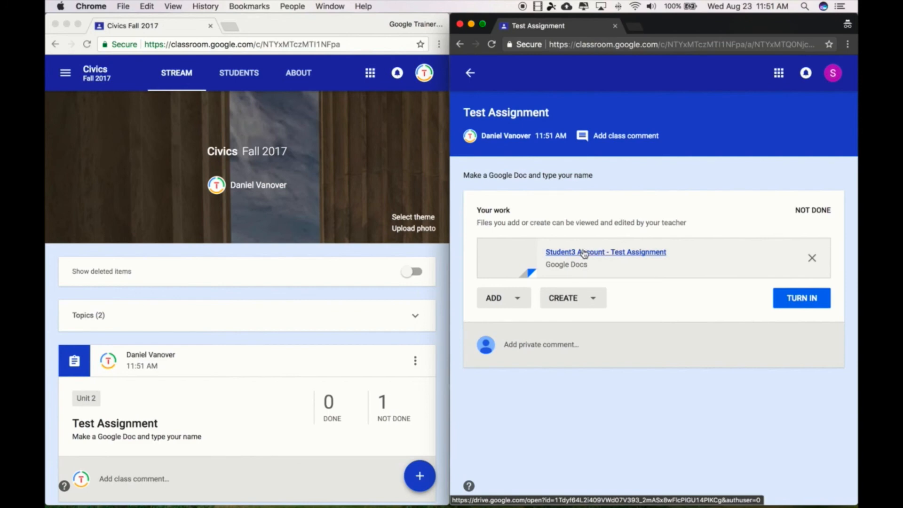
# Open the student's attached document, enter the student's first name in it and turn in the work.
pyautogui.click(585, 253)
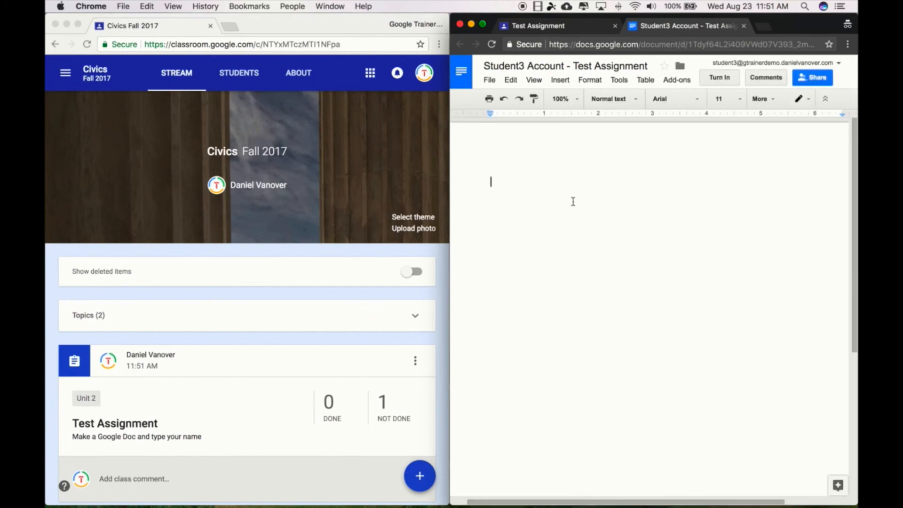
pyautogui.write('Daniel')
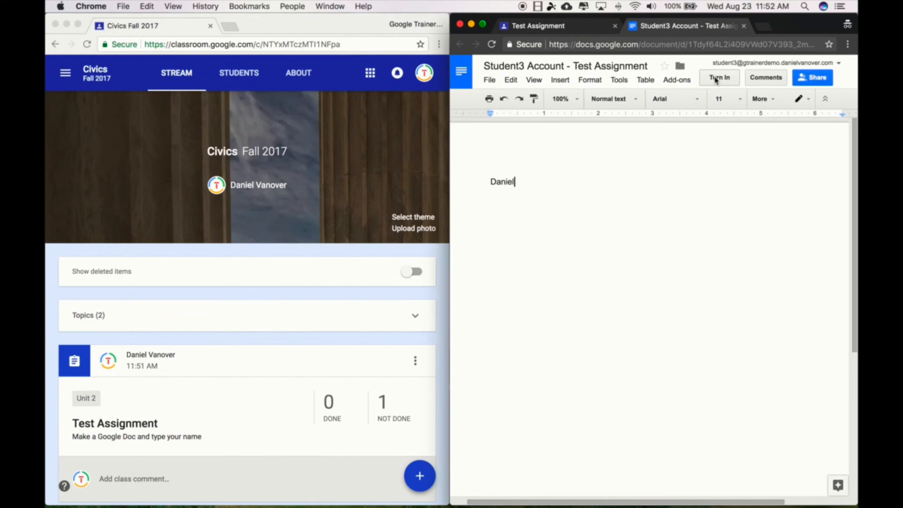
pyautogui.click(715, 79)
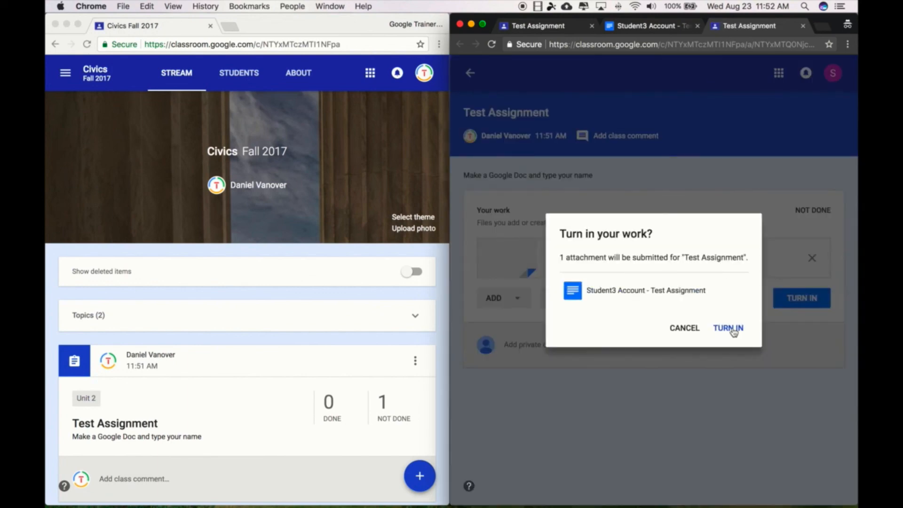
pyautogui.click(733, 331)
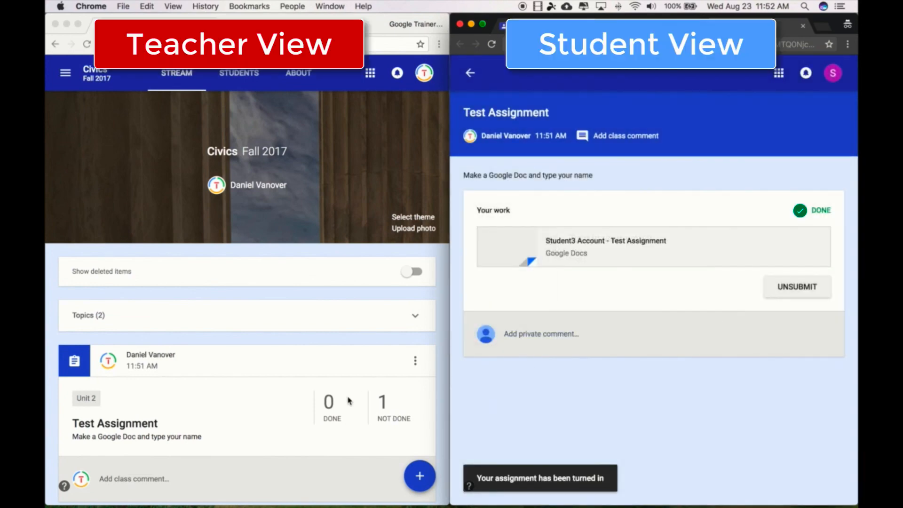
# In the teacher view, open the completed Test Assignment submissions, look at the student's document and close it.
pyautogui.click(268, 407)
pyautogui.scroll(-1, 267, 408)
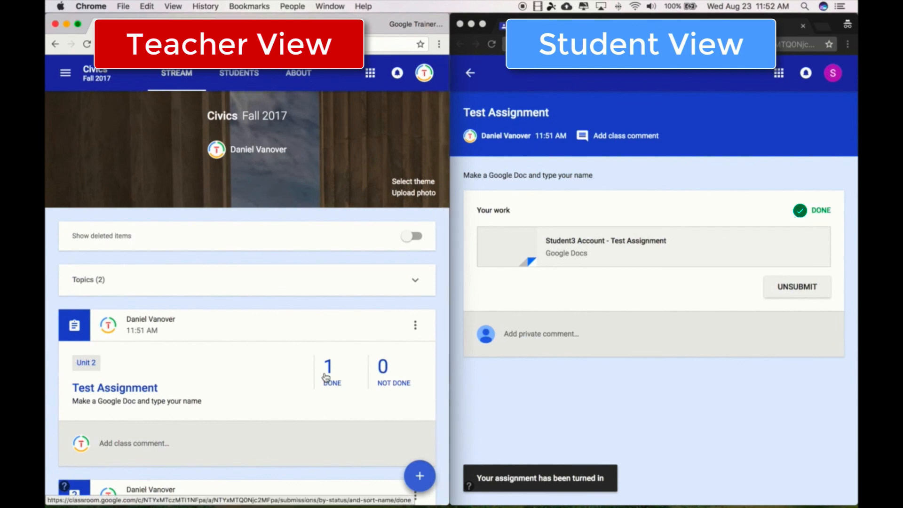
pyautogui.click(326, 376)
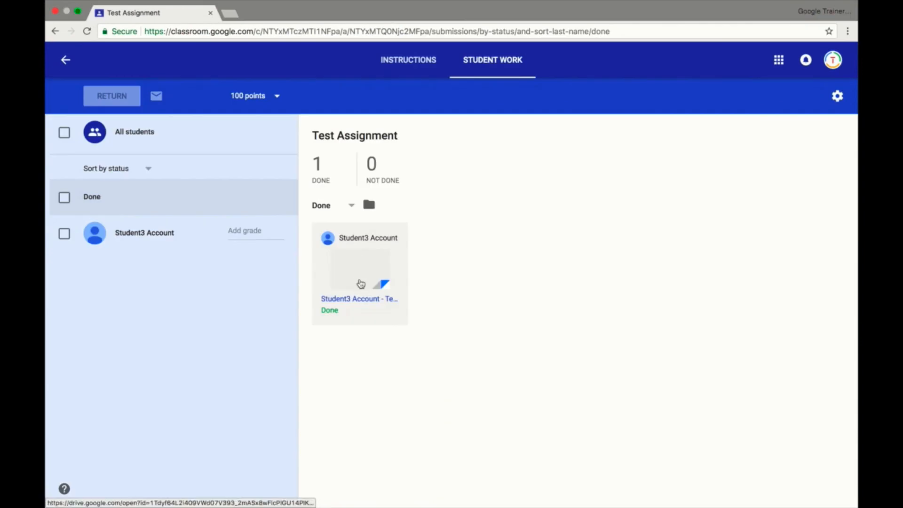
pyautogui.click(370, 299)
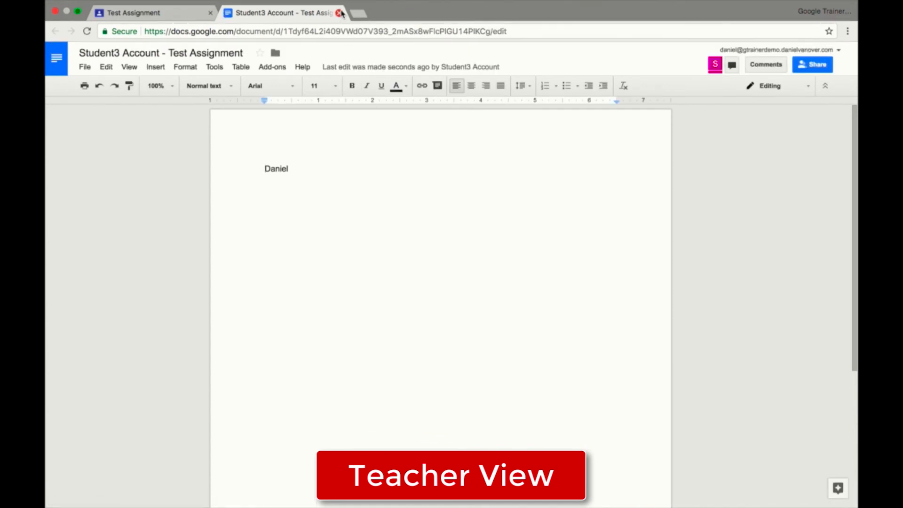
pyautogui.click(339, 13)
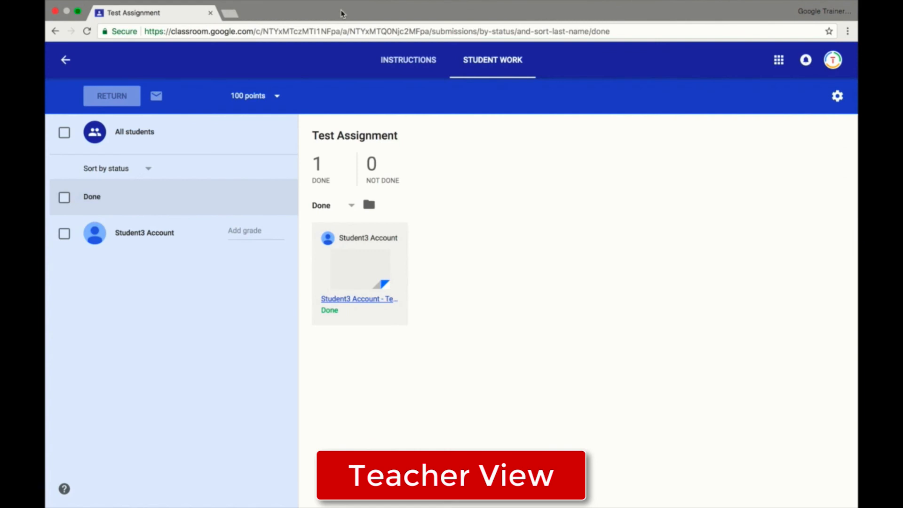
# Grade the student's submission 95 out of 100 and return it with the private comment "Good Job".
pyautogui.click(254, 233)
pyautogui.write('95')
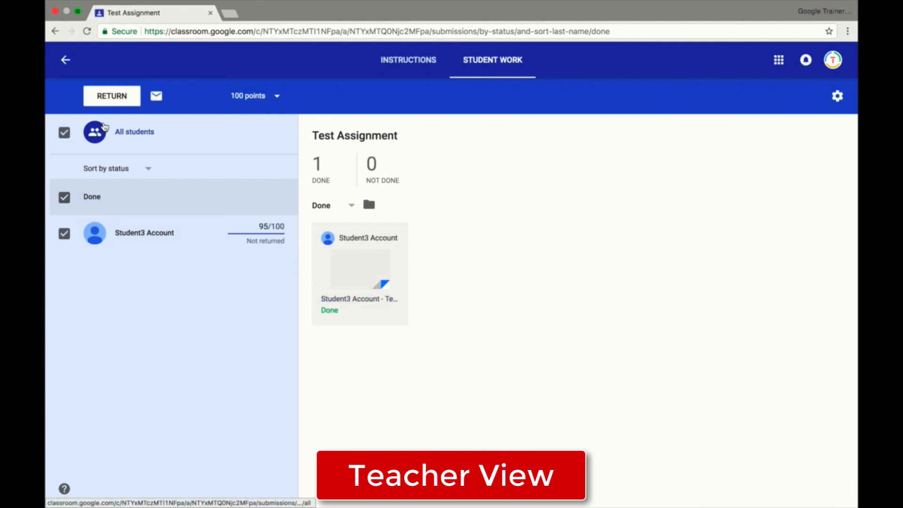
pyautogui.click(112, 97)
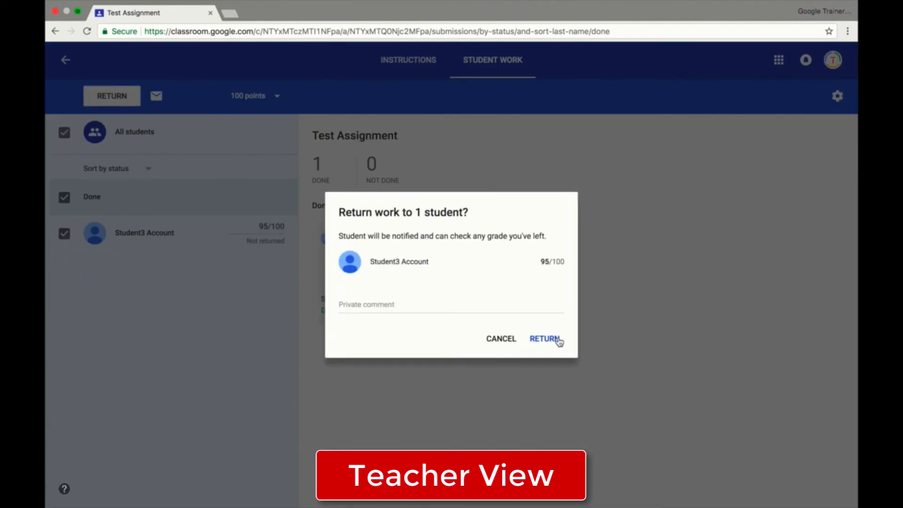
pyautogui.click(486, 308)
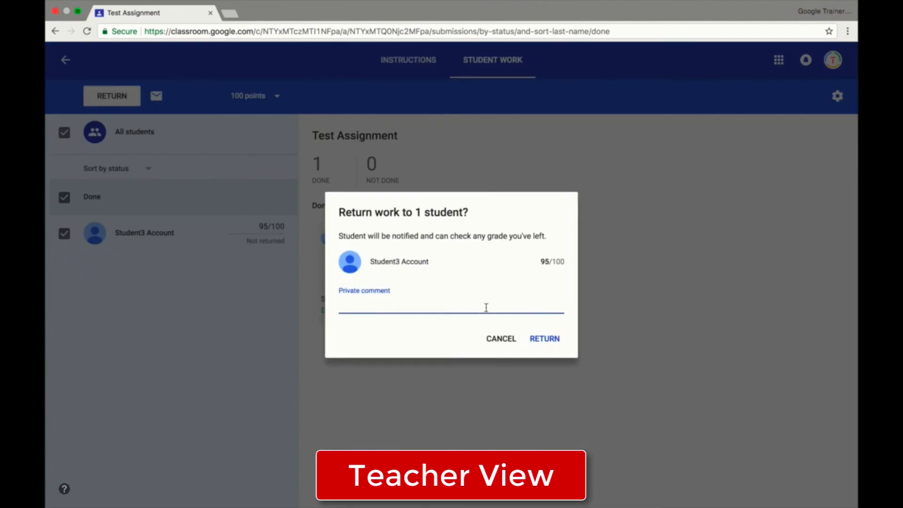
pyautogui.write('Go')
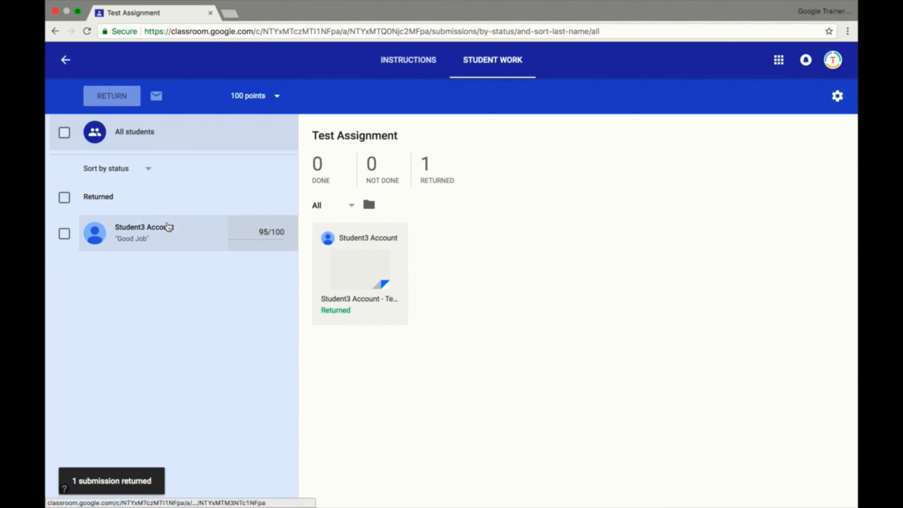
# Show the teacher and student views side by side and check the student's returned grade and private comment.
pyautogui.click(78, 12)
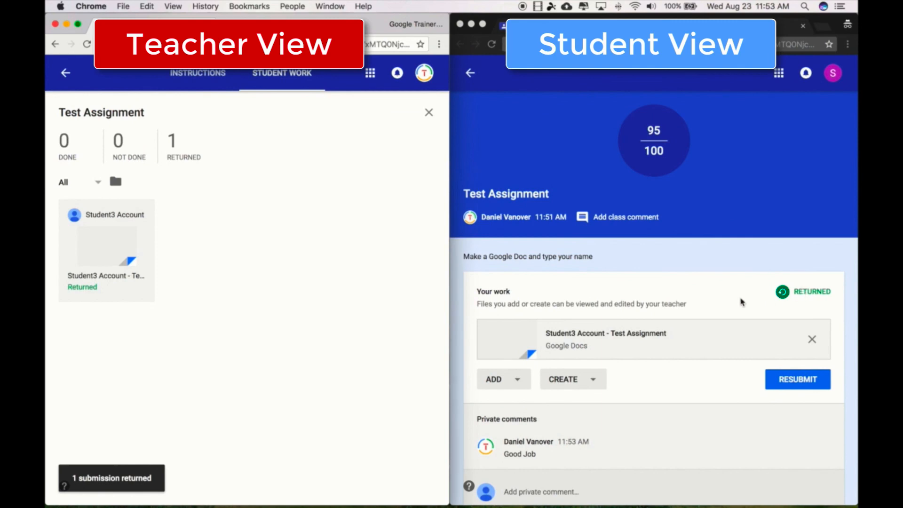
pyautogui.click(741, 301)
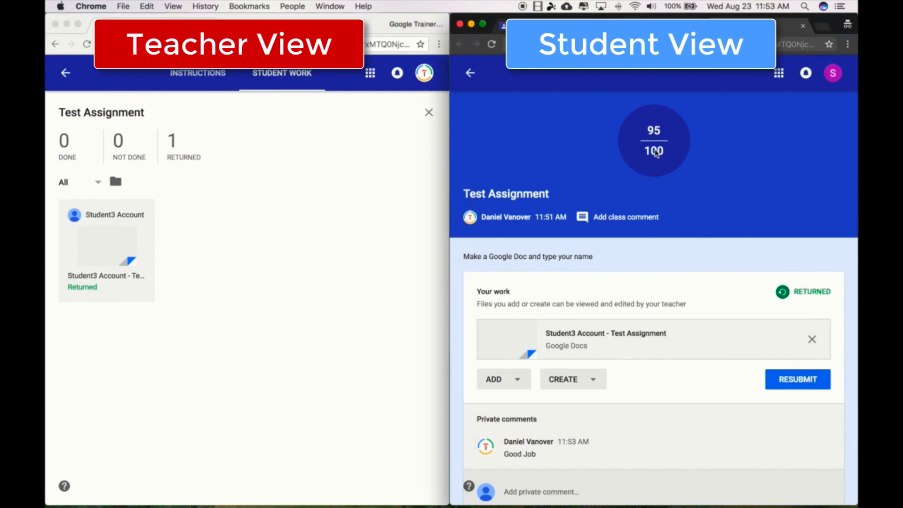